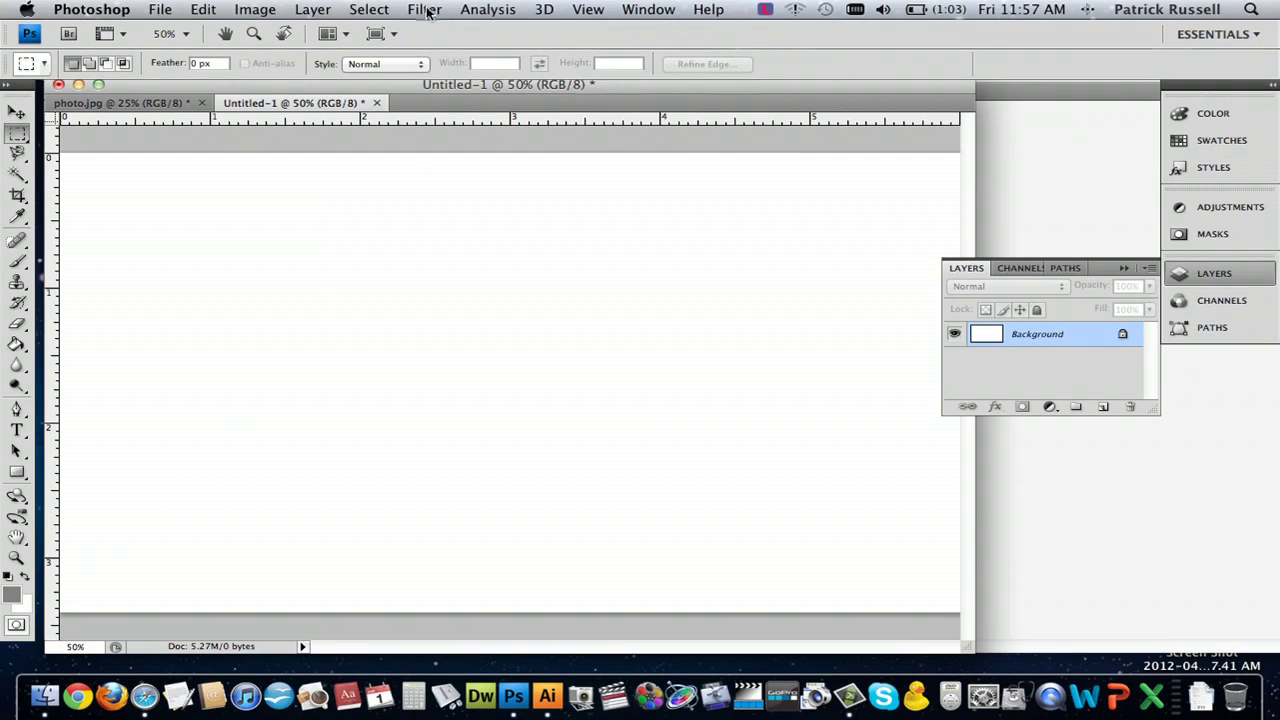
# Step: Fill the blank Untitled-1 canvas with rendered Clouds, then apply Difference Clouds for a dark texture
pyautogui.moveTo(436, 85); pyautogui.dragTo(473, 89)
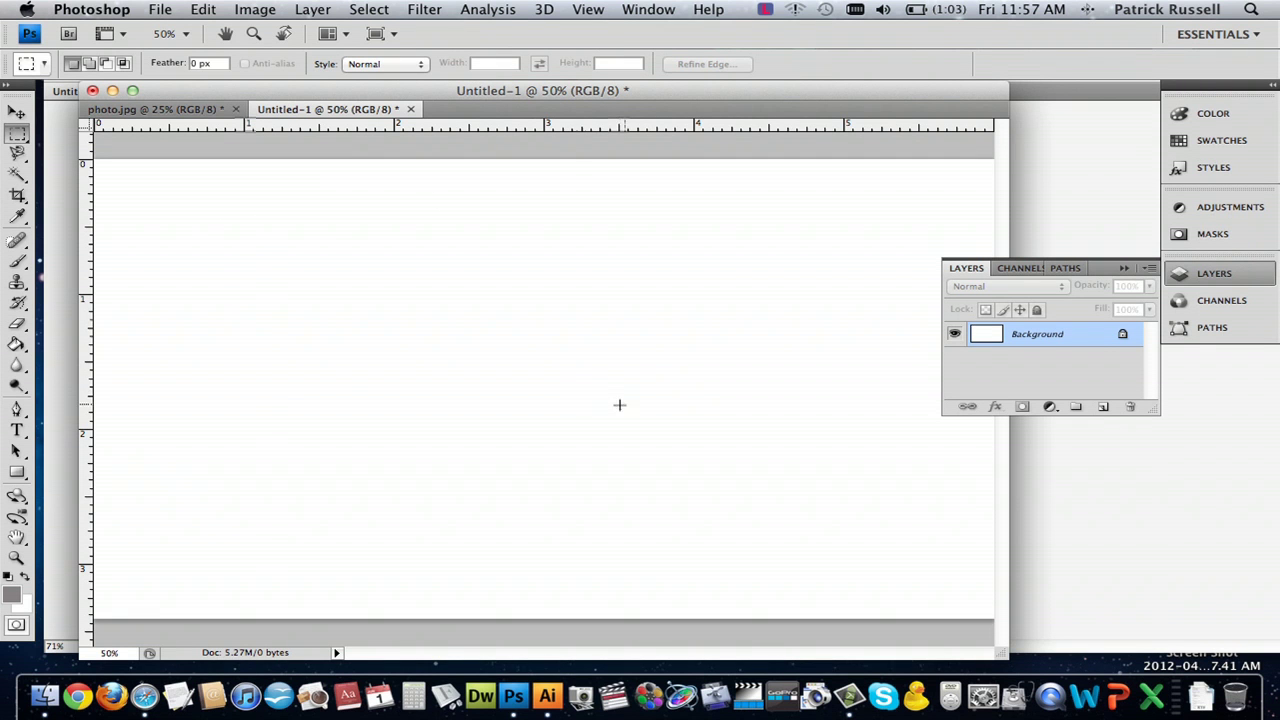
pyautogui.click(420, 8)
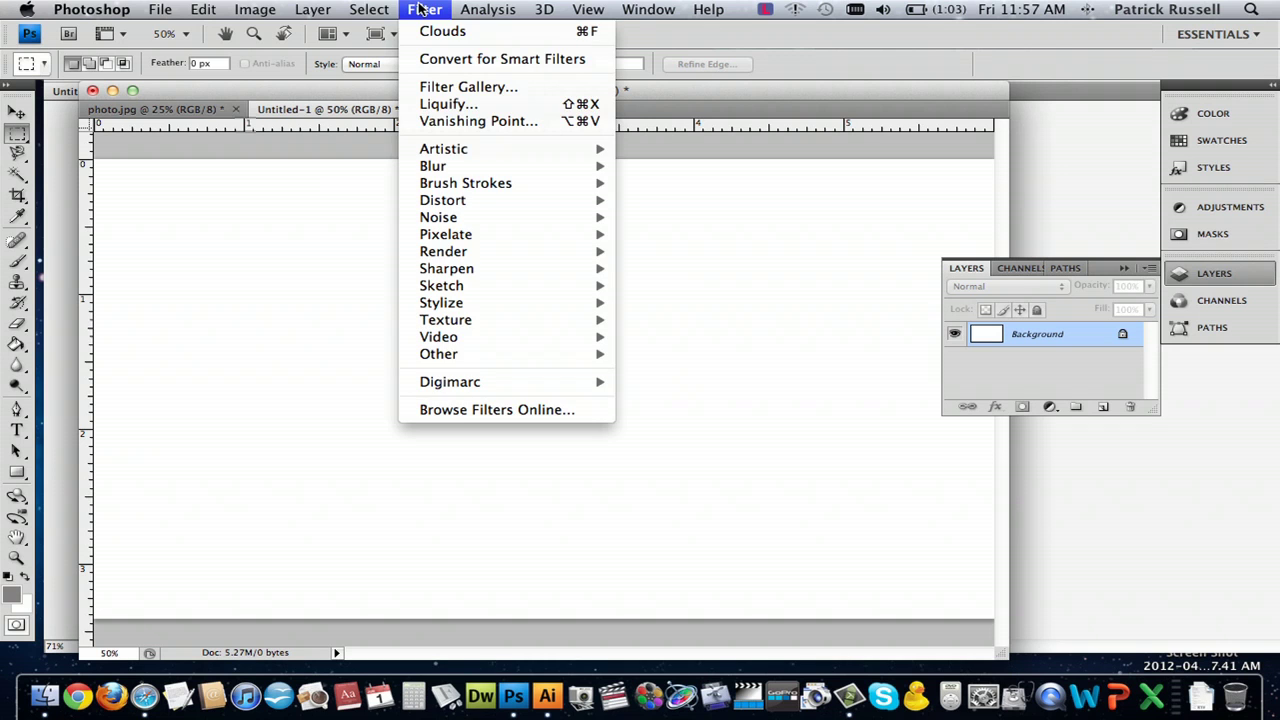
pyautogui.click(420, 8)
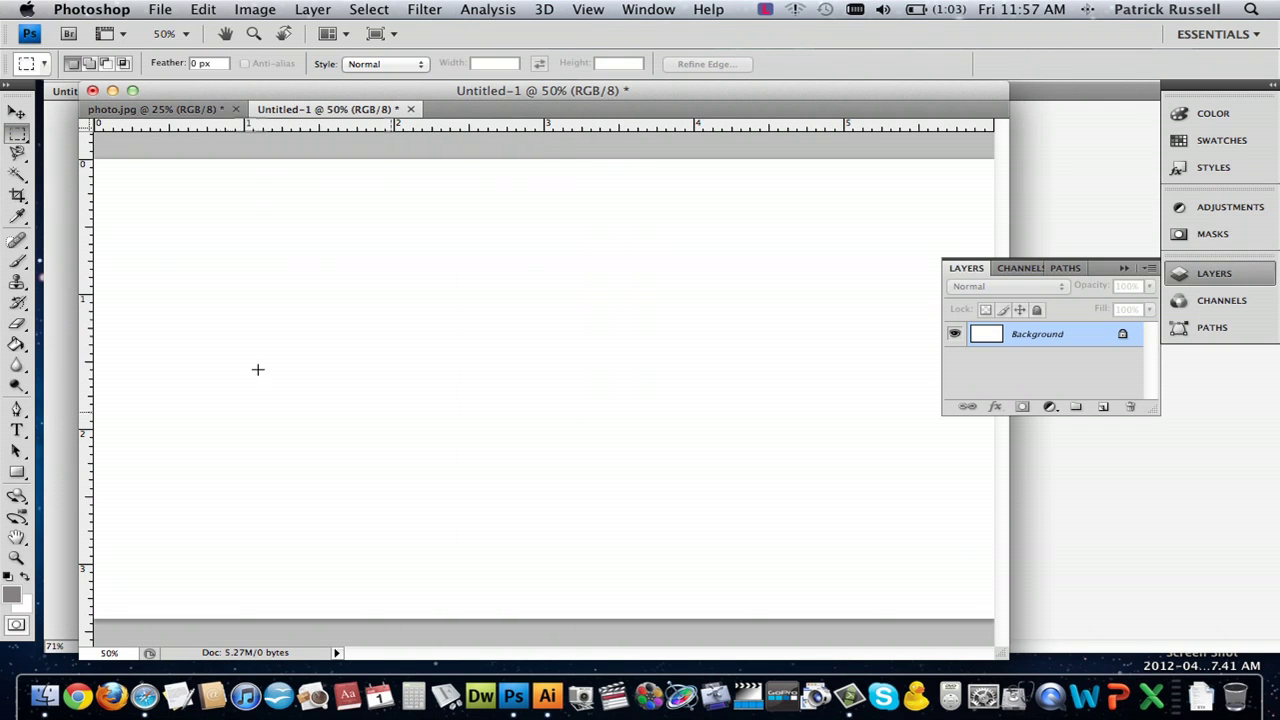
pyautogui.click(432, 10)
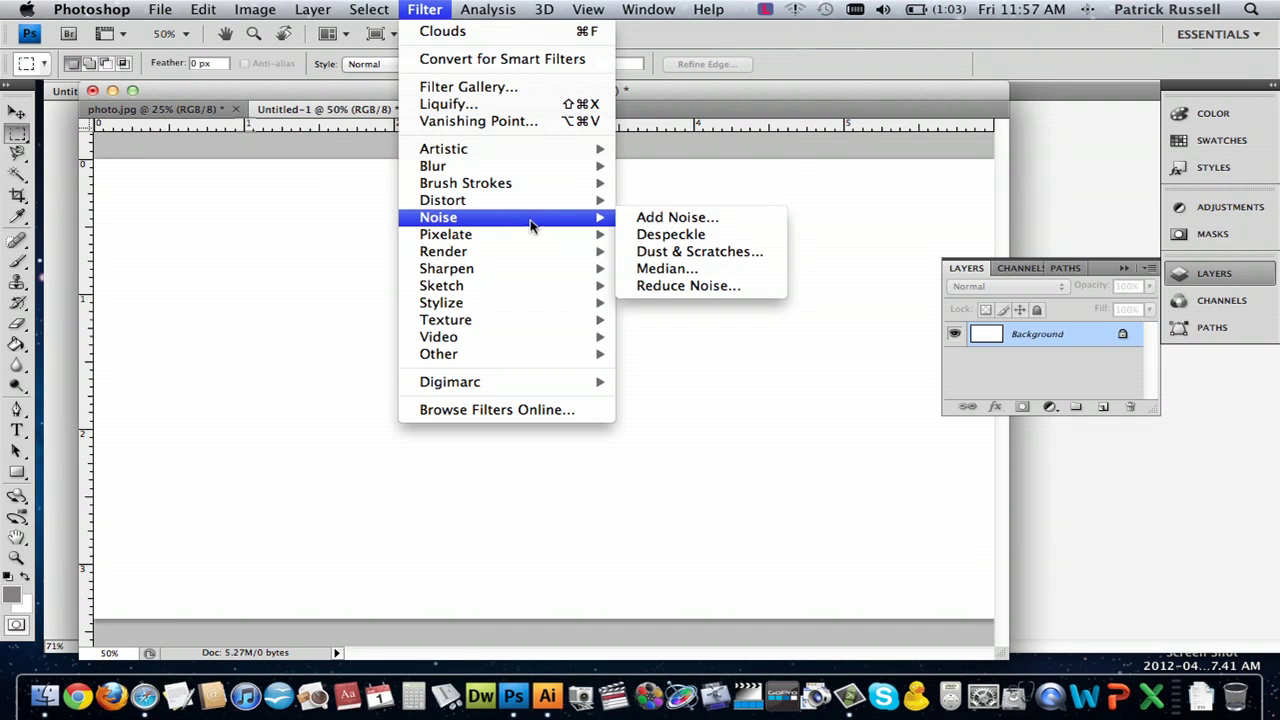
pyautogui.moveTo(540, 254)
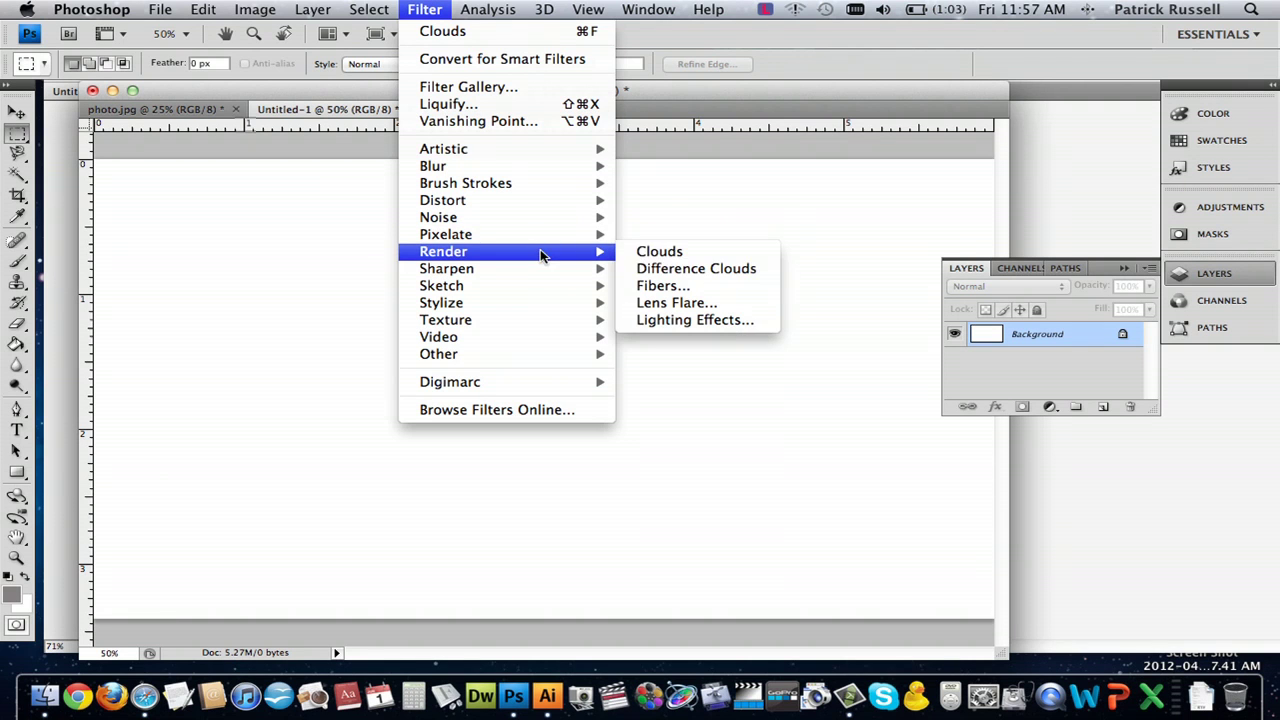
pyautogui.click(660, 254)
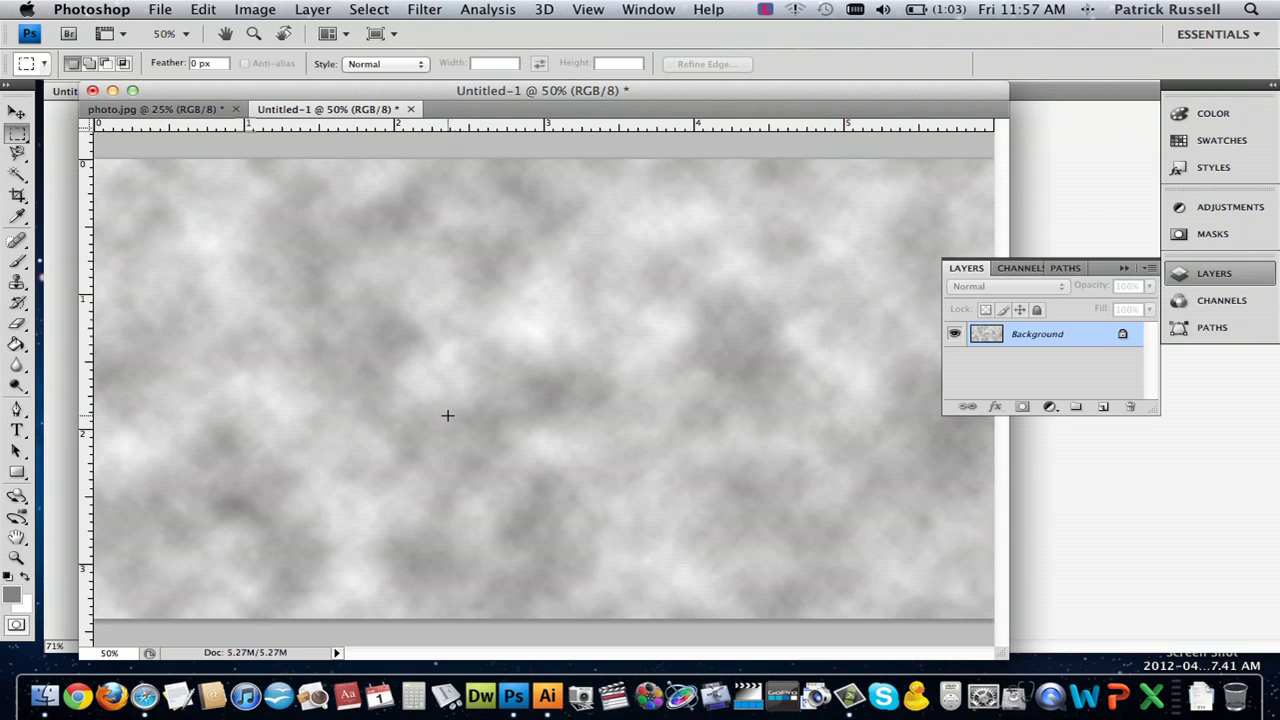
pyautogui.click(418, 10)
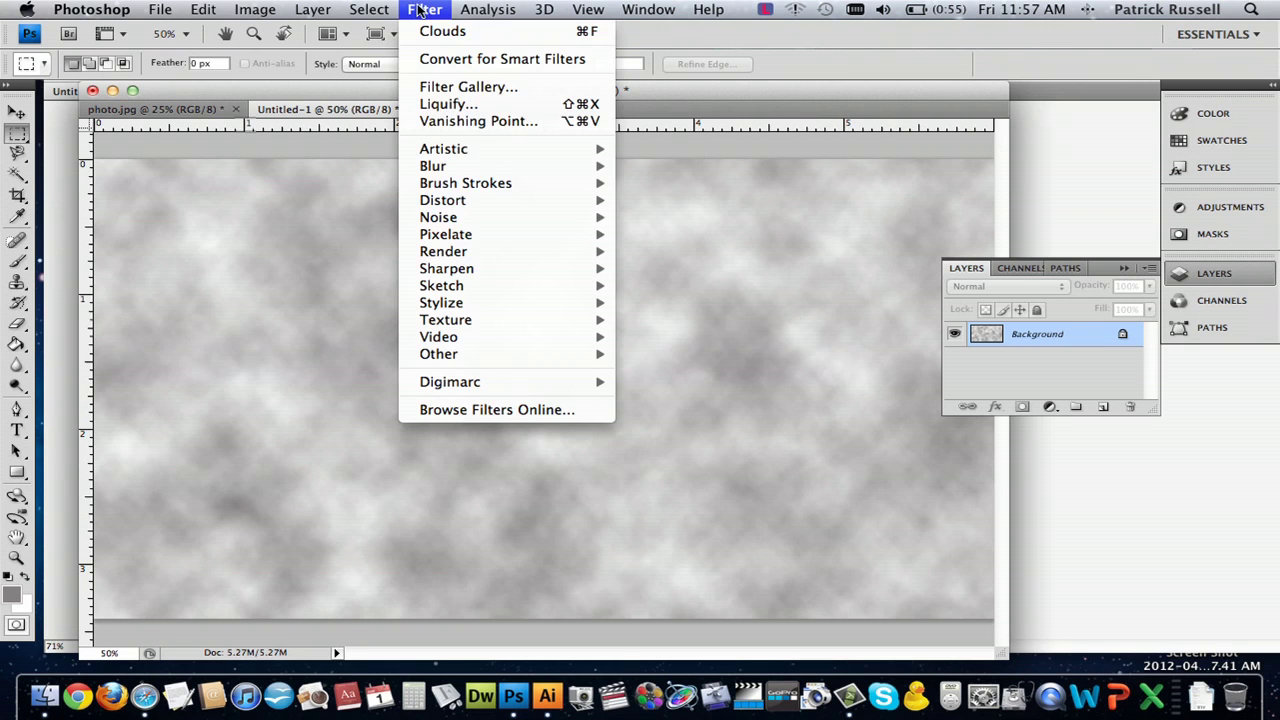
pyautogui.moveTo(563, 259)
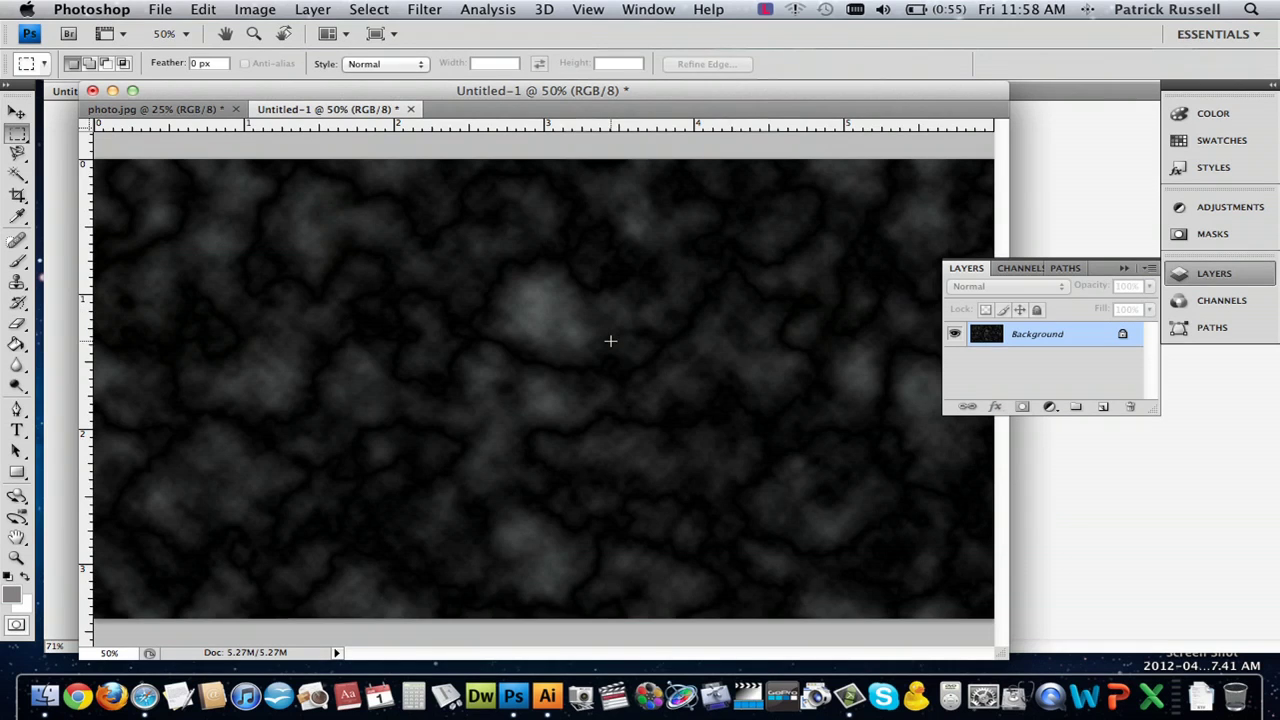
# Step: Undo Difference Clouds to restore the soft grey clouds and bring up Levels
pyautogui.hotkey('ctrl', 'z')
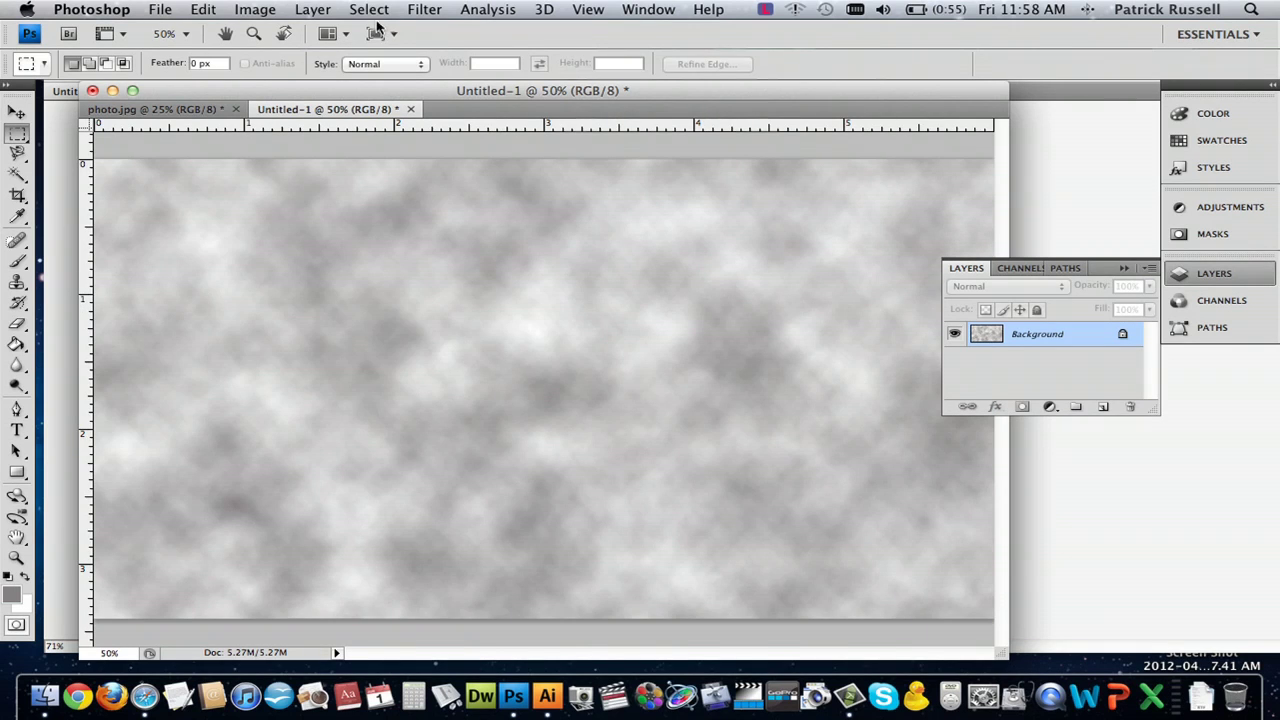
pyautogui.click(256, 10)
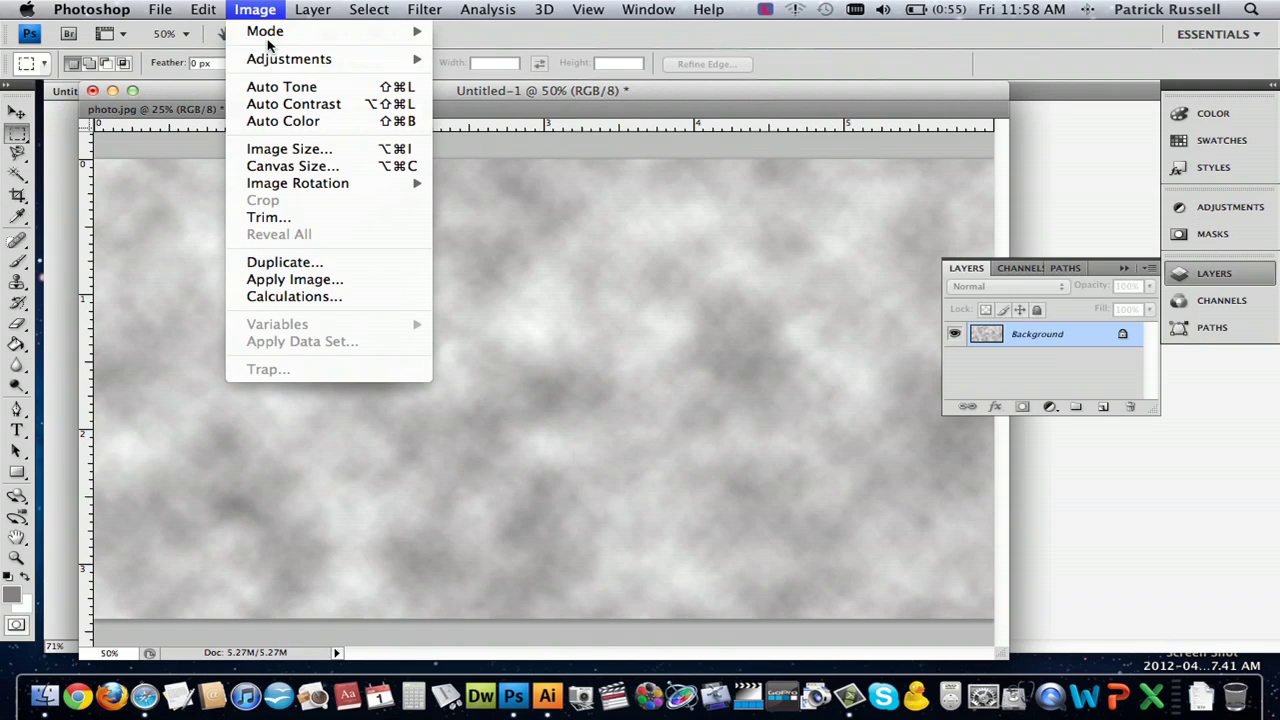
pyautogui.moveTo(299, 59)
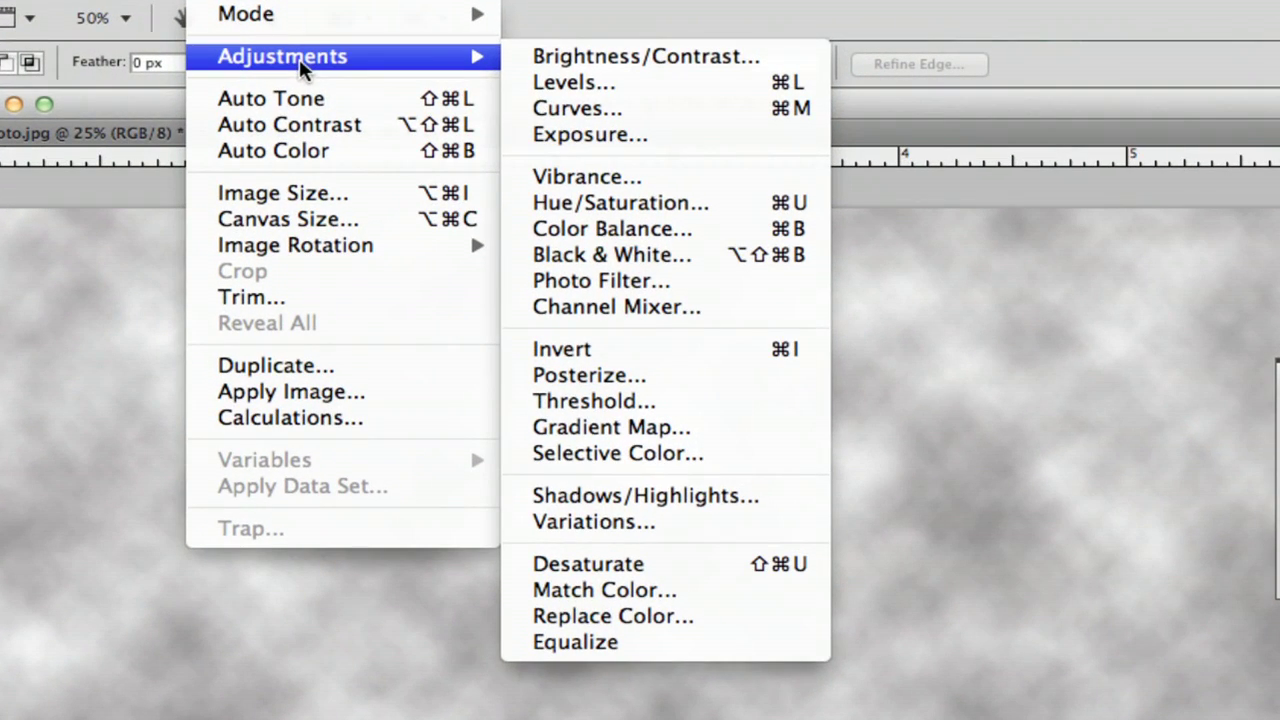
pyautogui.click(556, 88)
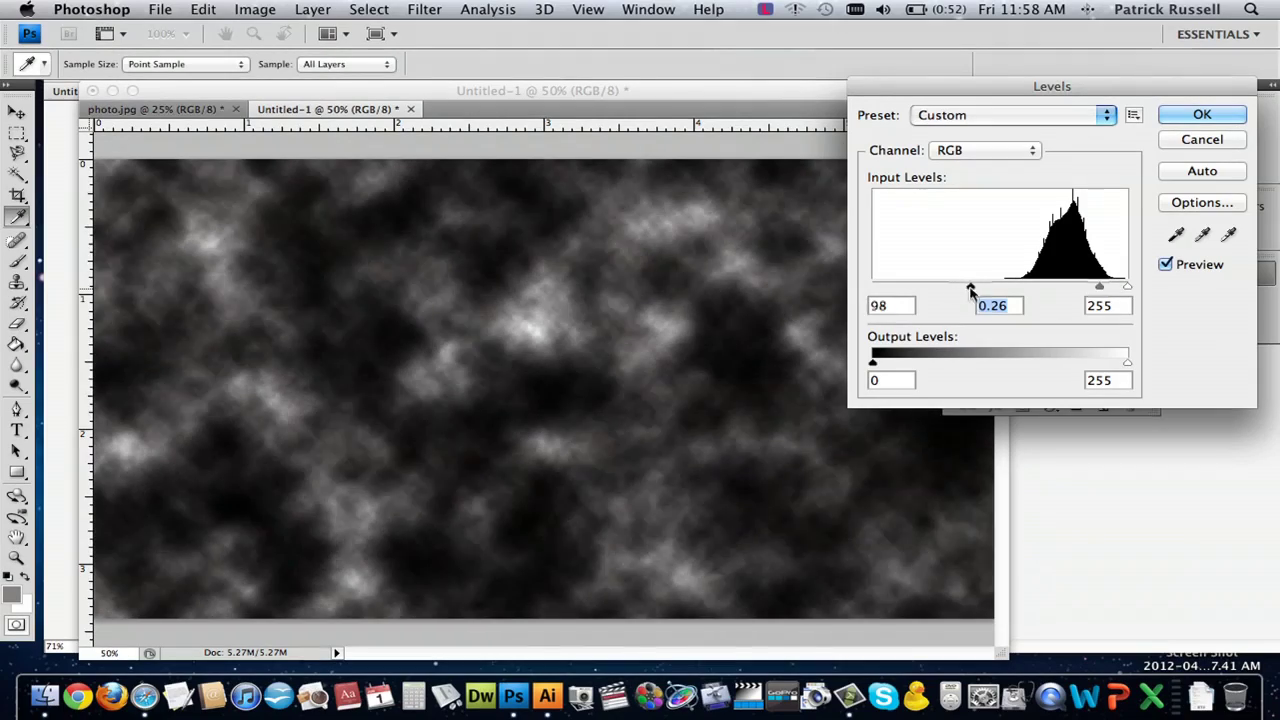
# Step: Try various Levels input and output slider settings, then cancel to keep the original contrast
pyautogui.moveTo(971, 287); pyautogui.dragTo(894, 289)
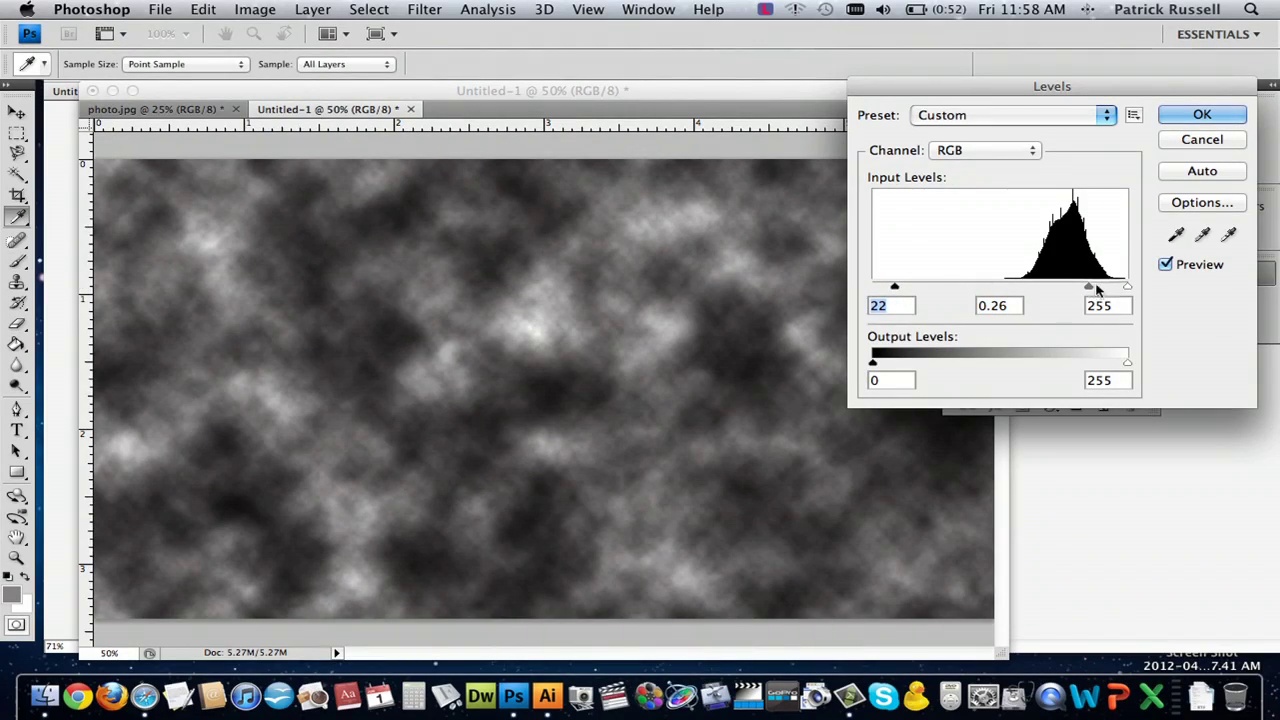
pyautogui.moveTo(1131, 289); pyautogui.dragTo(1088, 291)
pyautogui.moveTo(1125, 367)
pyautogui.mouseDown()
pyautogui.moveTo(1030, 366)
pyautogui.moveTo(1128, 366)
pyautogui.mouseUp()
pyautogui.moveTo(873, 364)
pyautogui.mouseDown()
pyautogui.moveTo(1000, 366)
pyautogui.moveTo(890, 366)
pyautogui.mouseUp()
pyautogui.moveTo(1058, 290)
pyautogui.mouseDown()
pyautogui.moveTo(1006, 291)
pyautogui.moveTo(1113, 293)
pyautogui.moveTo(1066, 290)
pyautogui.mouseUp()
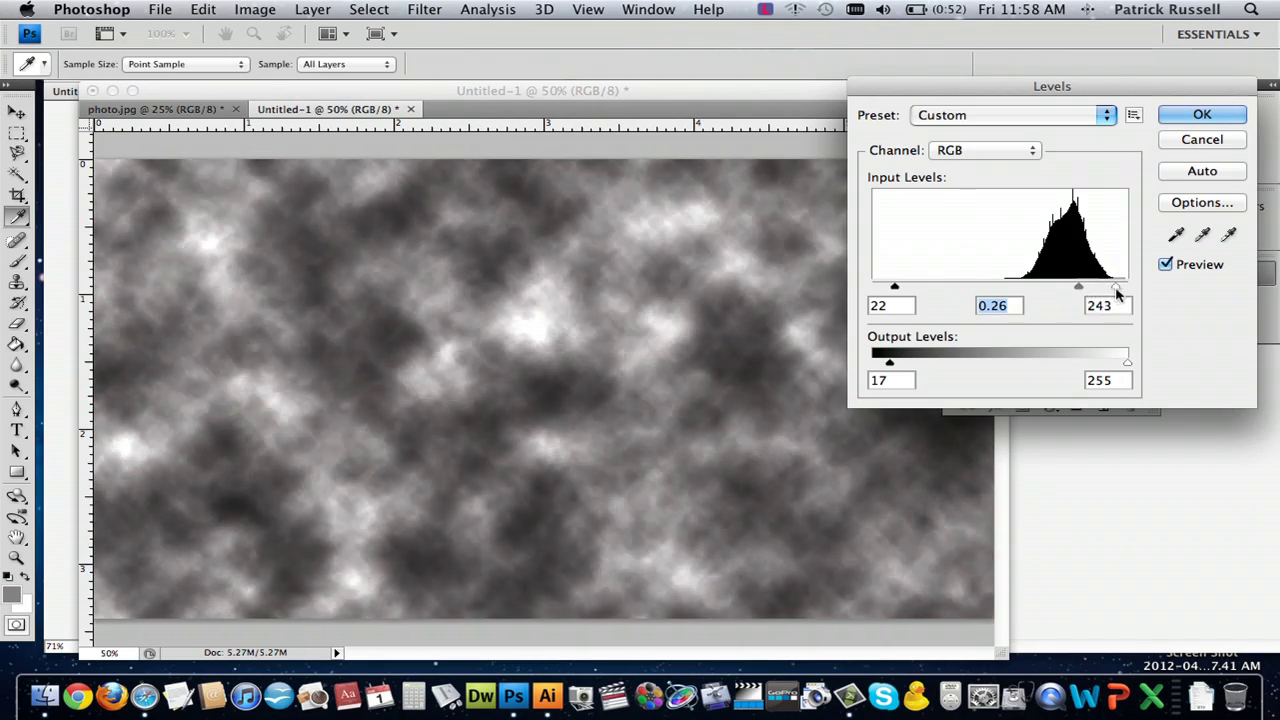
pyautogui.moveTo(1117, 290); pyautogui.dragTo(1067, 291)
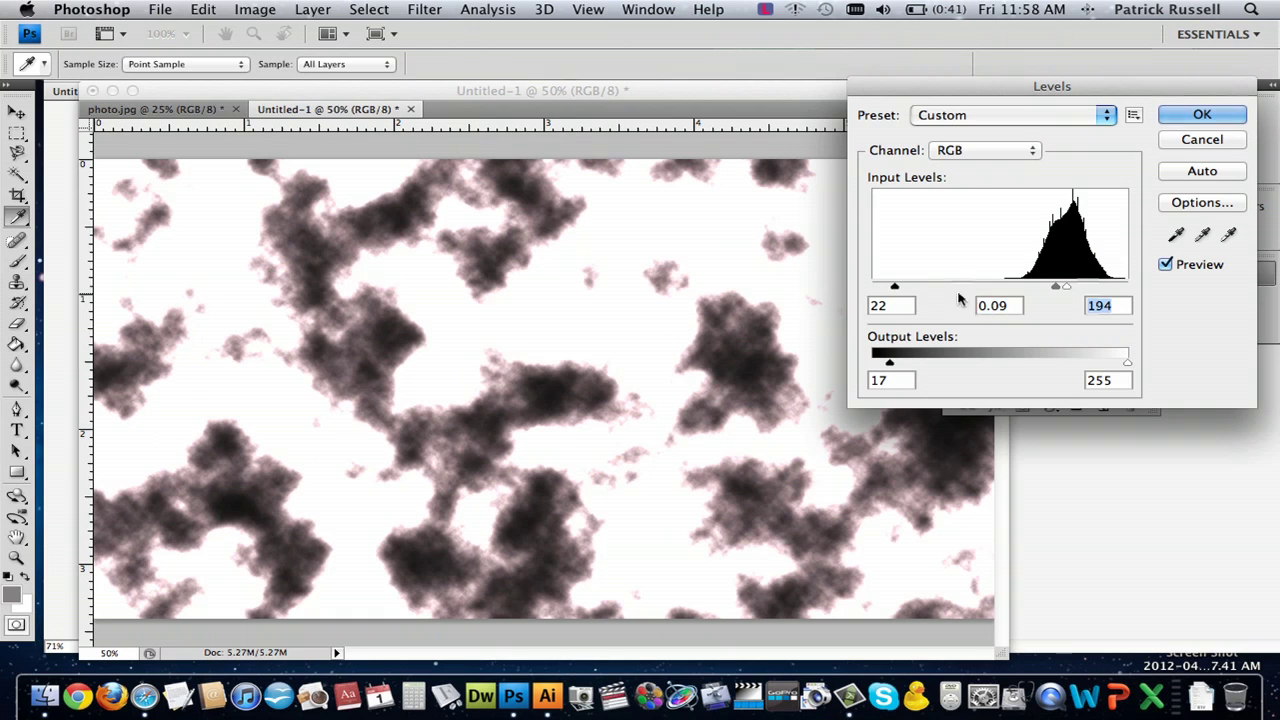
pyautogui.moveTo(895, 288); pyautogui.dragTo(942, 288)
pyautogui.moveTo(1052, 289); pyautogui.dragTo(1091, 290)
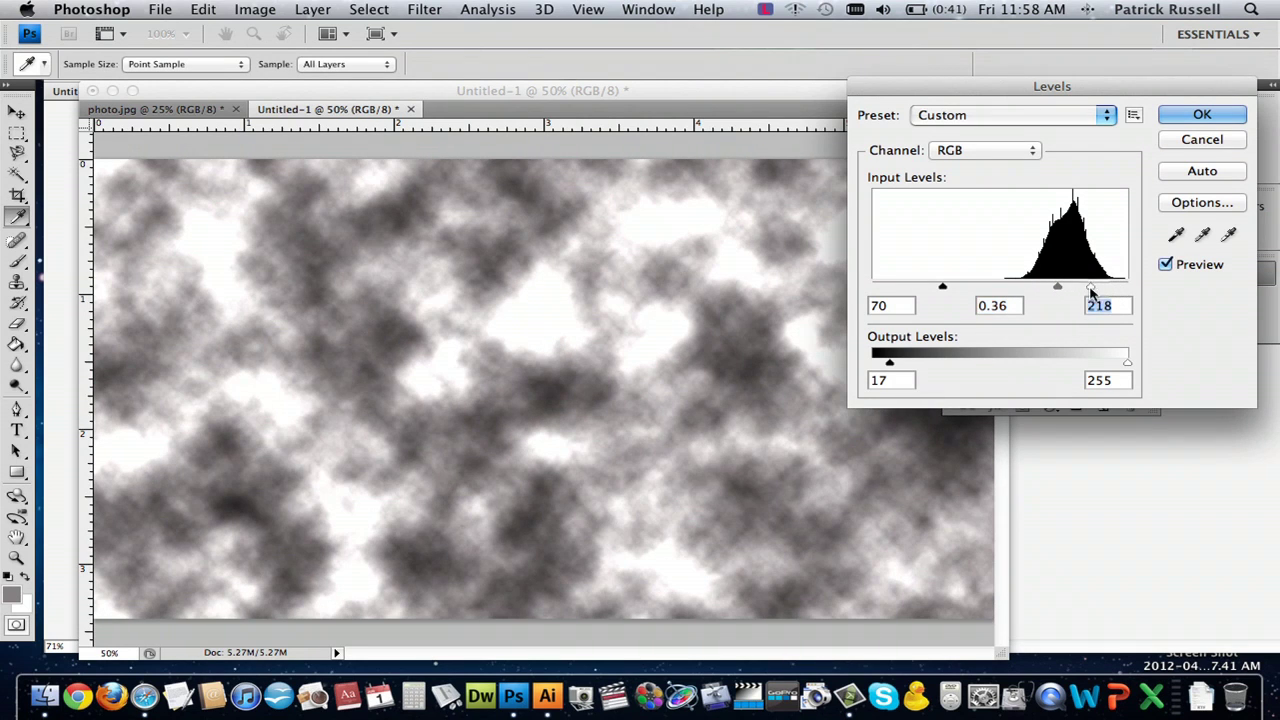
pyautogui.click(1201, 140)
pyautogui.click(424, 9)
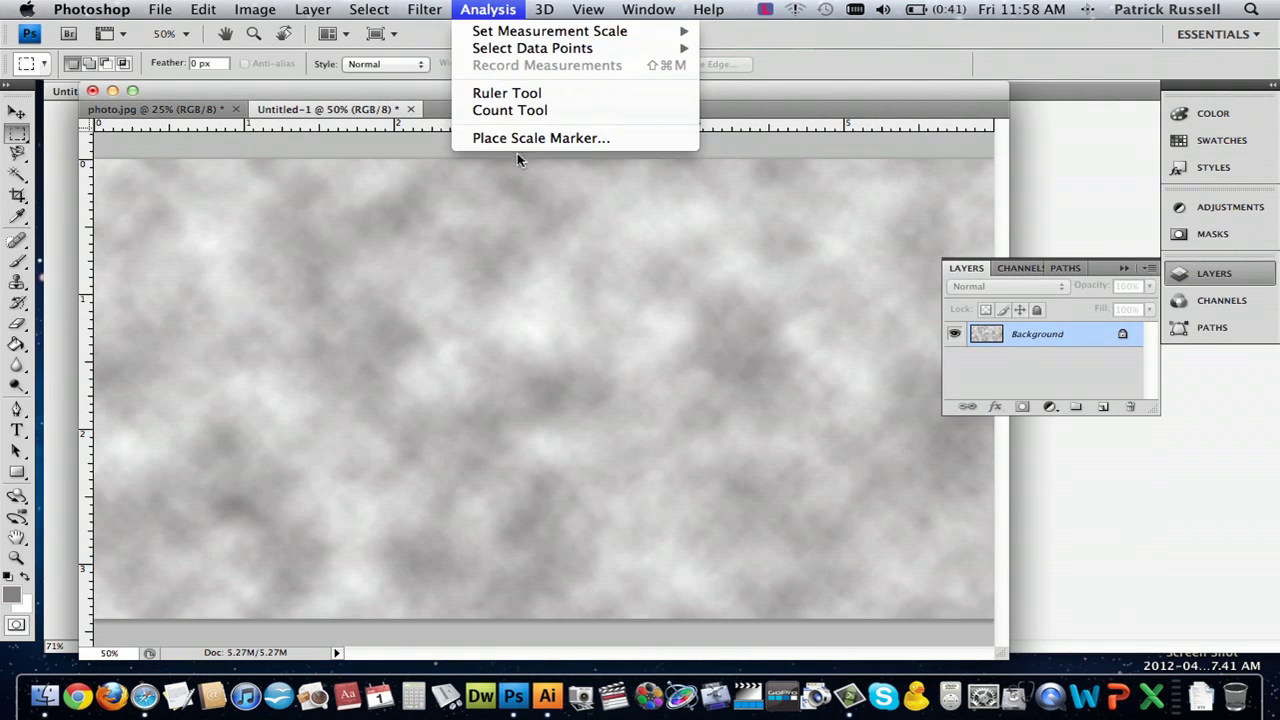
# Step: Apply Difference Clouds for a black-veined texture and bring up the Levels dialog
pyautogui.moveTo(545, 262)
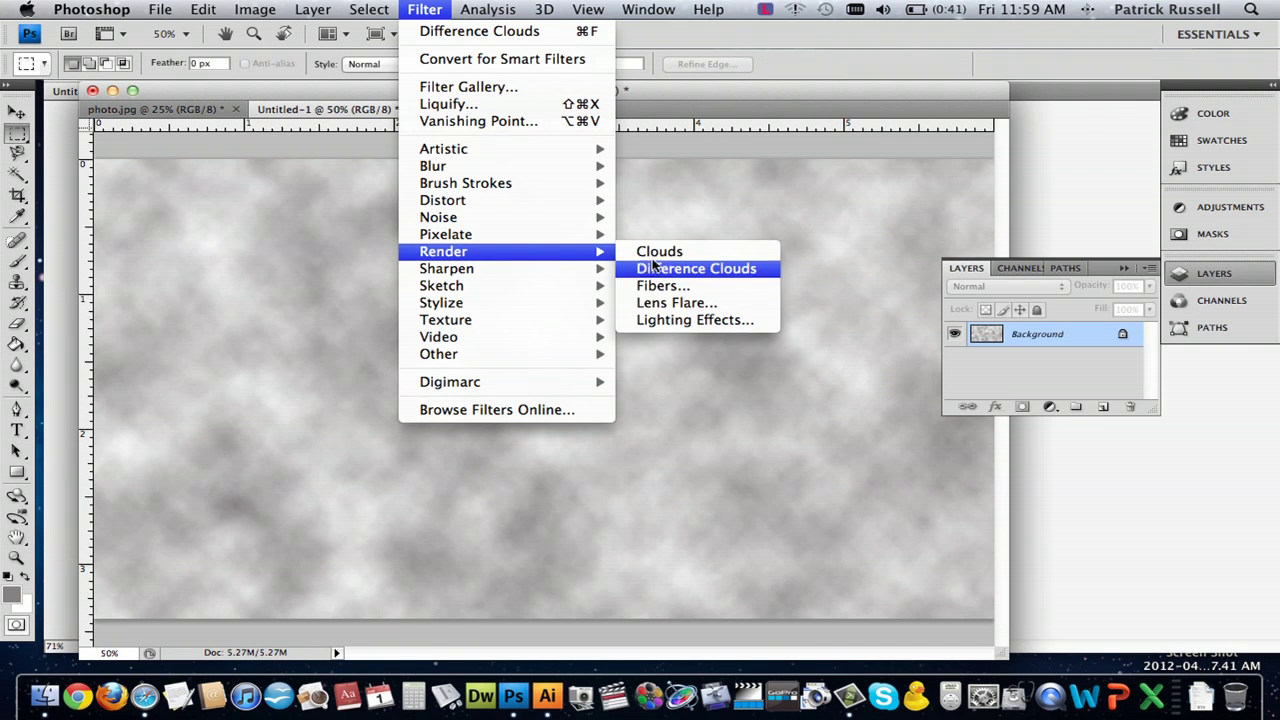
pyautogui.click(694, 269)
pyautogui.click(203, 9)
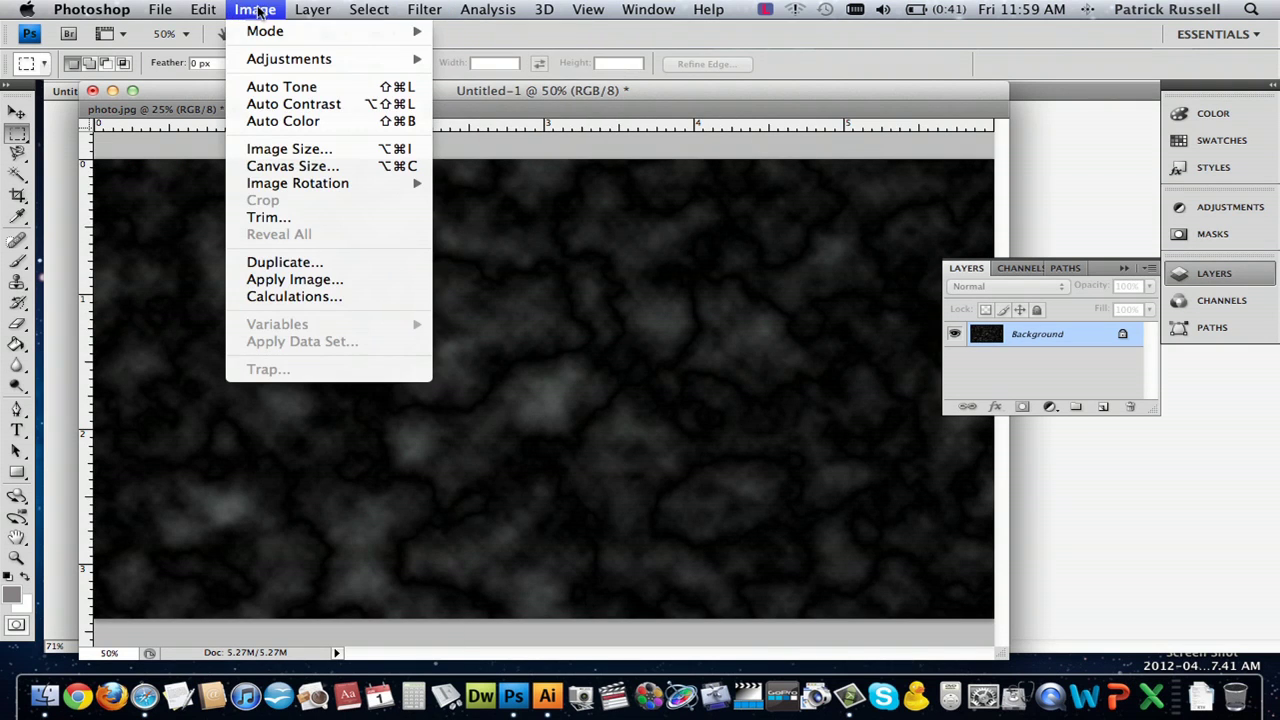
pyautogui.moveTo(297, 61)
pyautogui.click(478, 76)
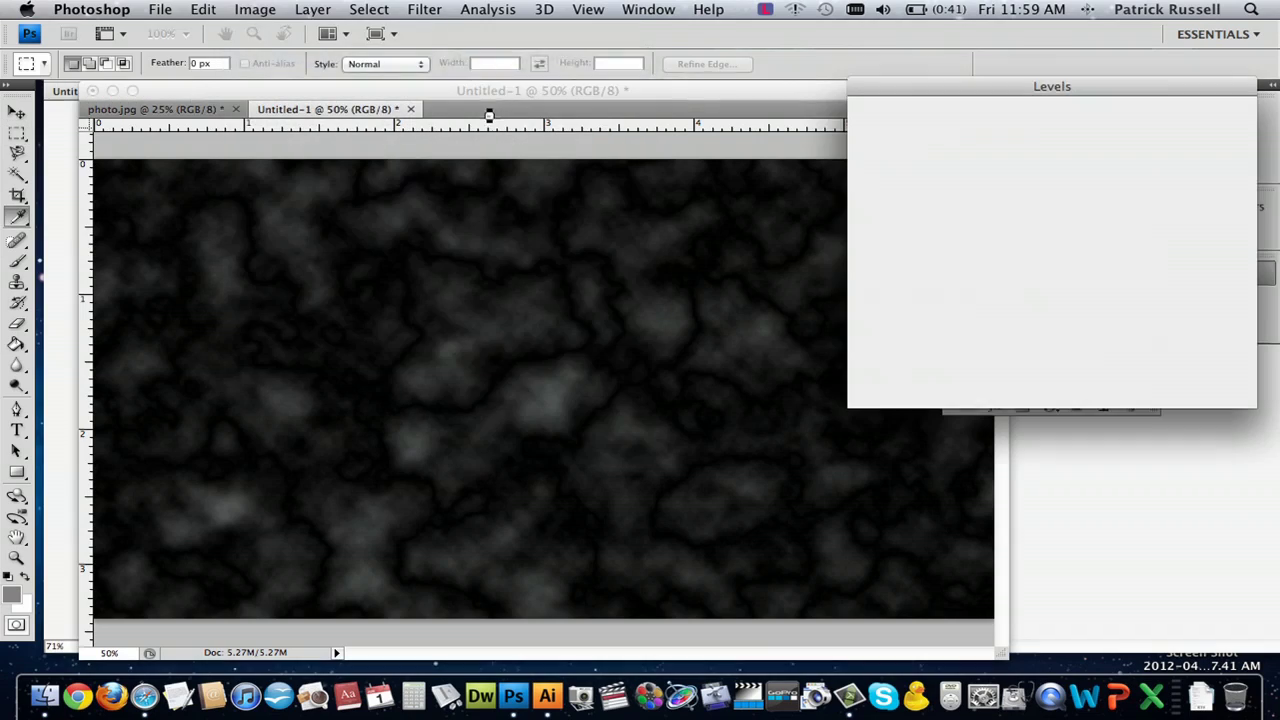
# Step: Set the Levels midtone to 3.52 and the white input to 127 so the black veins pop
pyautogui.moveTo(1000, 288); pyautogui.dragTo(896, 290)
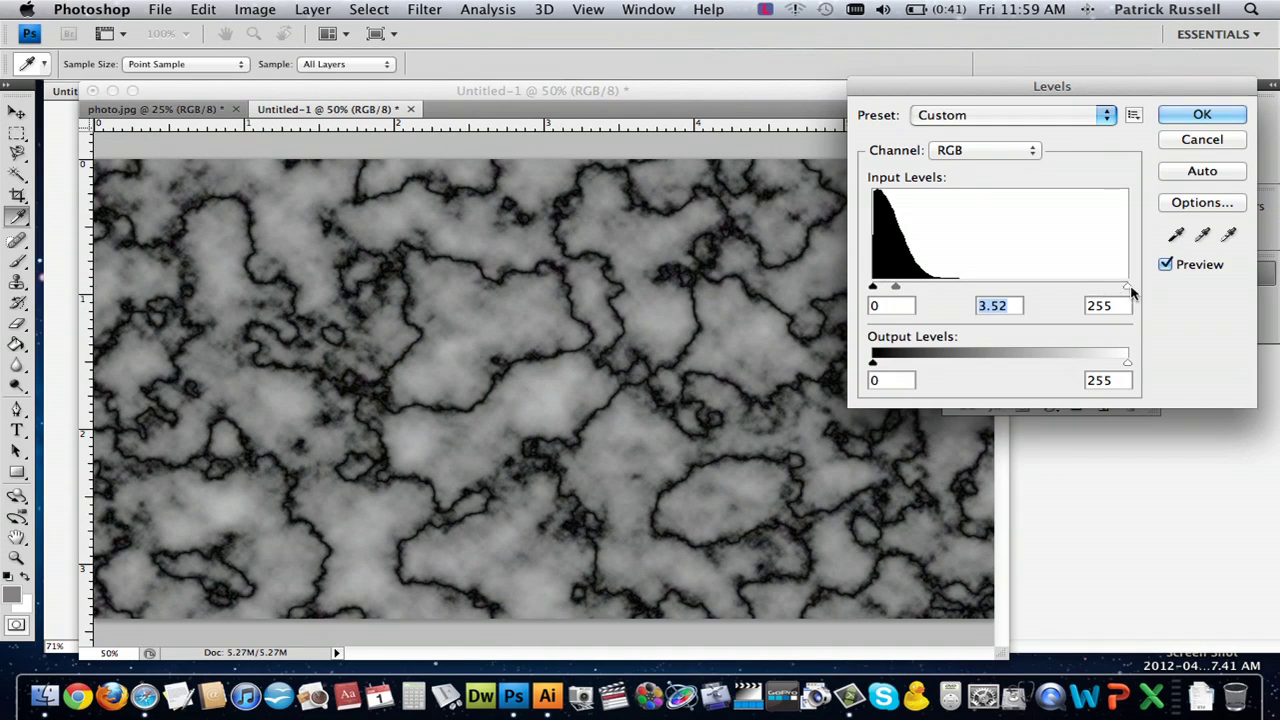
pyautogui.moveTo(1102, 290); pyautogui.dragTo(1003, 290)
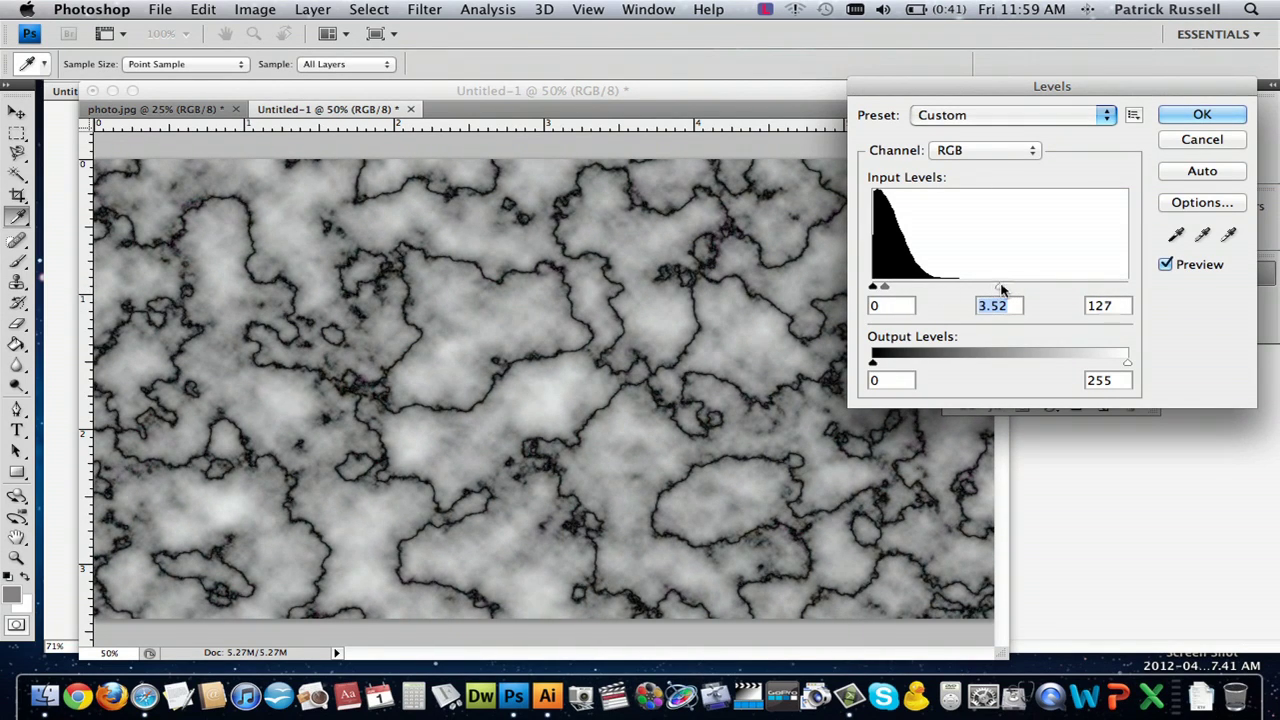
pyautogui.moveTo(1125, 363)
pyautogui.mouseDown()
pyautogui.moveTo(1057, 363)
pyautogui.moveTo(1138, 372)
pyautogui.mouseUp()
pyautogui.moveTo(873, 287)
pyautogui.mouseDown()
pyautogui.moveTo(903, 287)
pyautogui.moveTo(870, 290)
pyautogui.mouseUp()
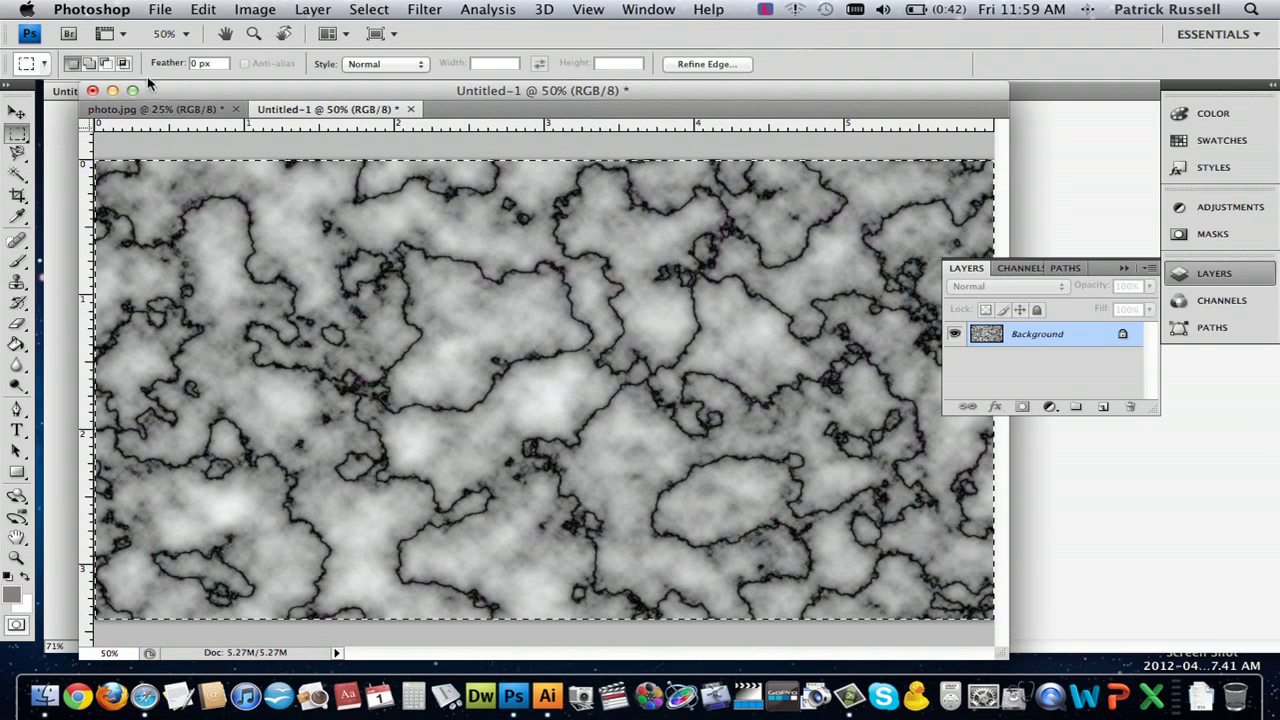
# Step: Paste the marble texture into Illustrator, then move and widen it over the artboard
pyautogui.click(548, 697)
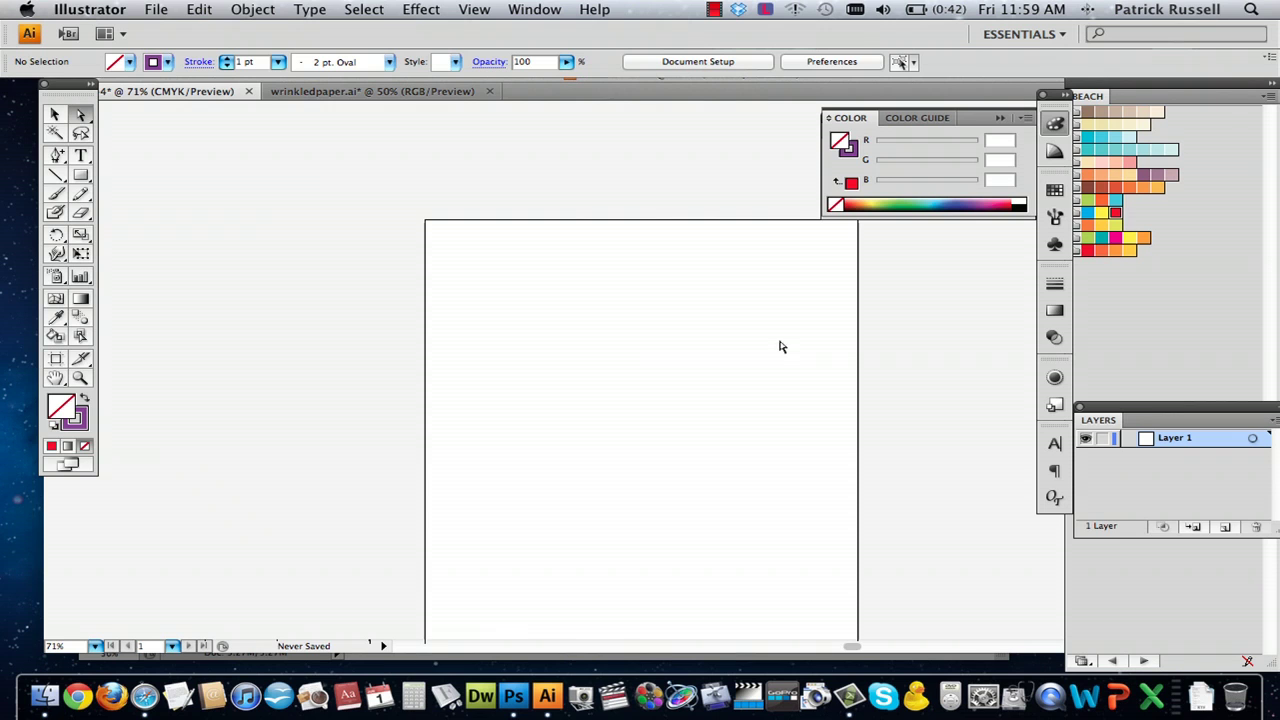
pyautogui.press('super+v')
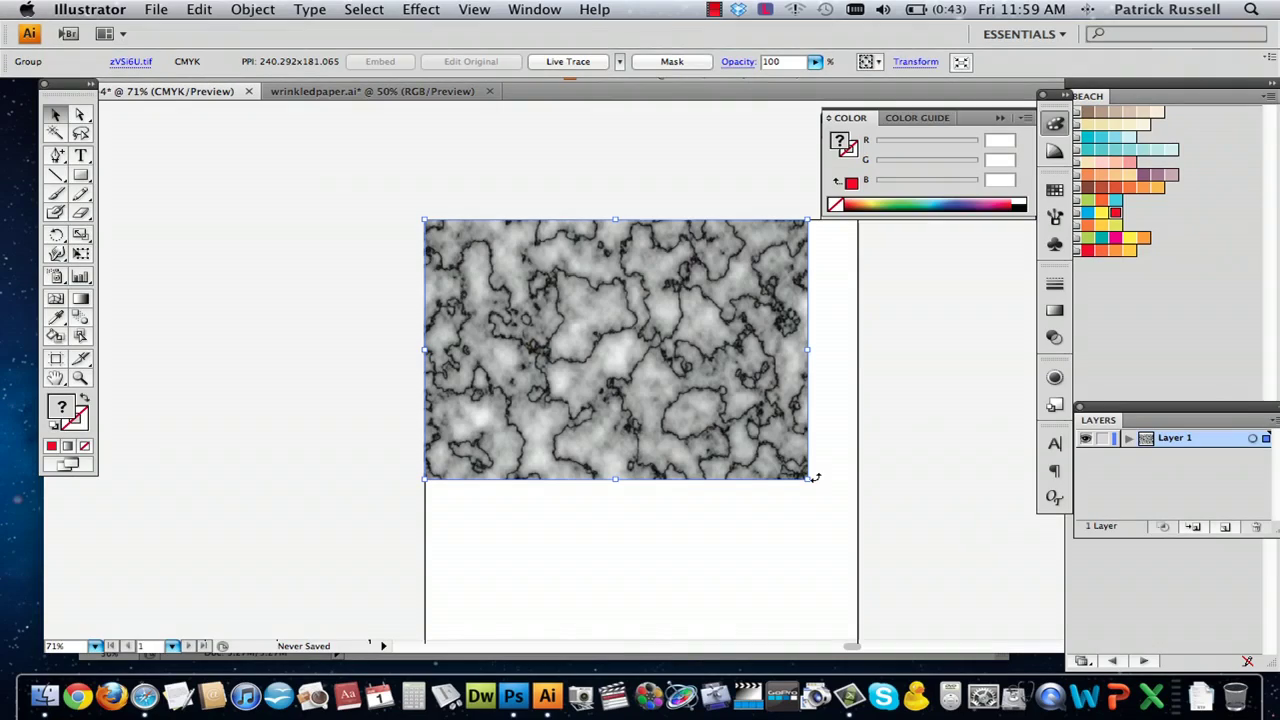
pyautogui.moveTo(814, 477); pyautogui.dragTo(1025, 470)
pyautogui.moveTo(973, 418); pyautogui.dragTo(805, 448)
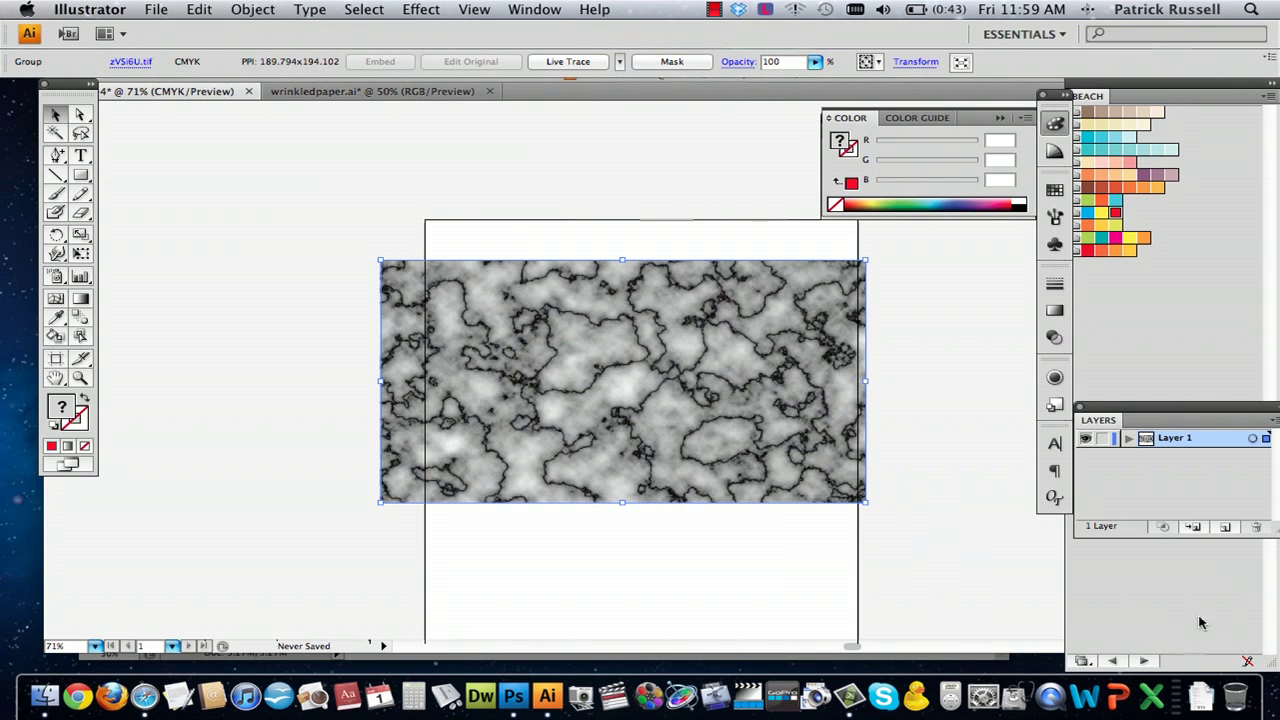
# Step: Add Layer 2 beneath Layer 1 and draw a rectangle covering the texture on it
pyautogui.click(1228, 531)
pyautogui.moveTo(1190, 456); pyautogui.dragTo(1190, 438)
pyautogui.click(1181, 457)
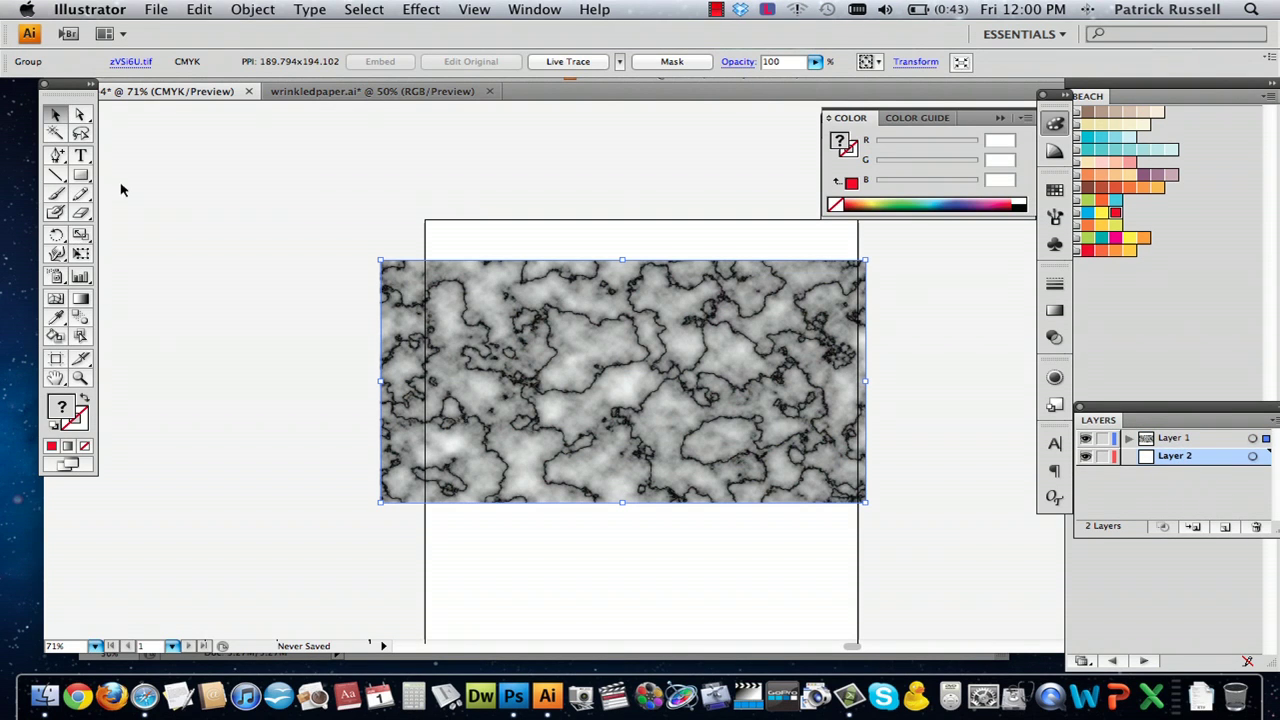
pyautogui.moveTo(380, 262); pyautogui.dragTo(866, 500)
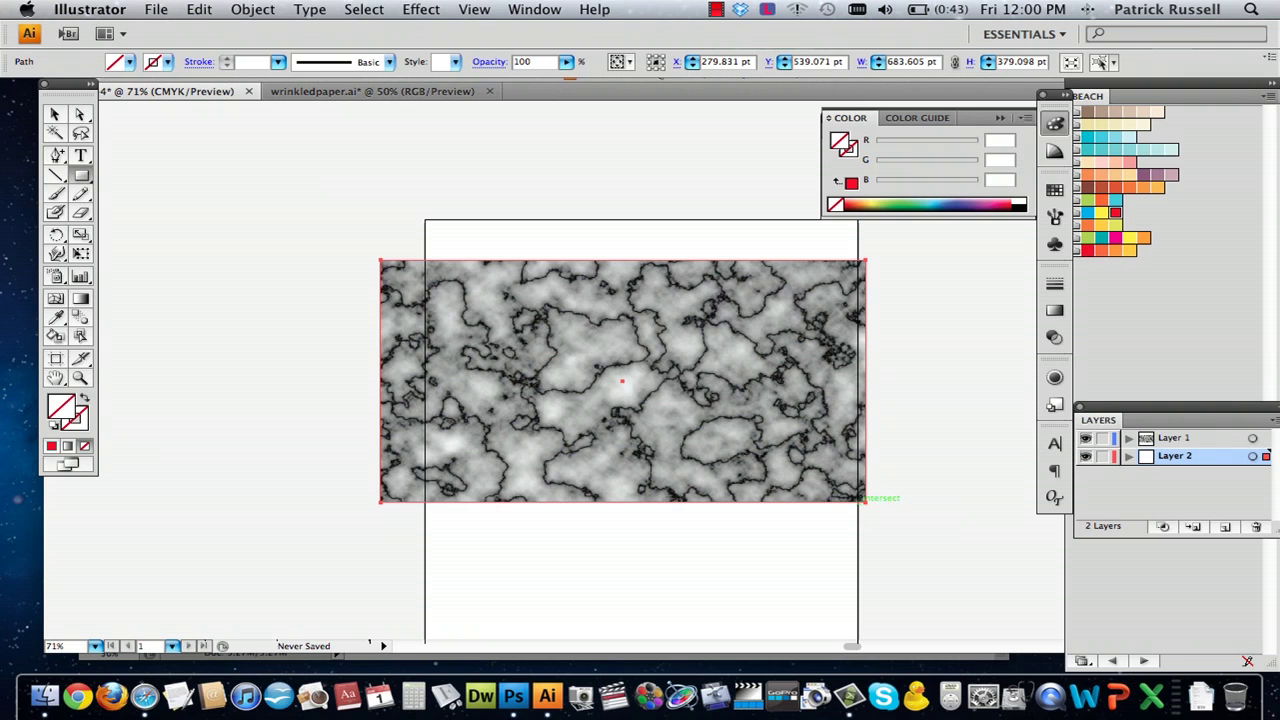
# Step: Give the rectangle a tan fill of E9C063 (R233 G192 B99)
pyautogui.doubleClick(66, 408)
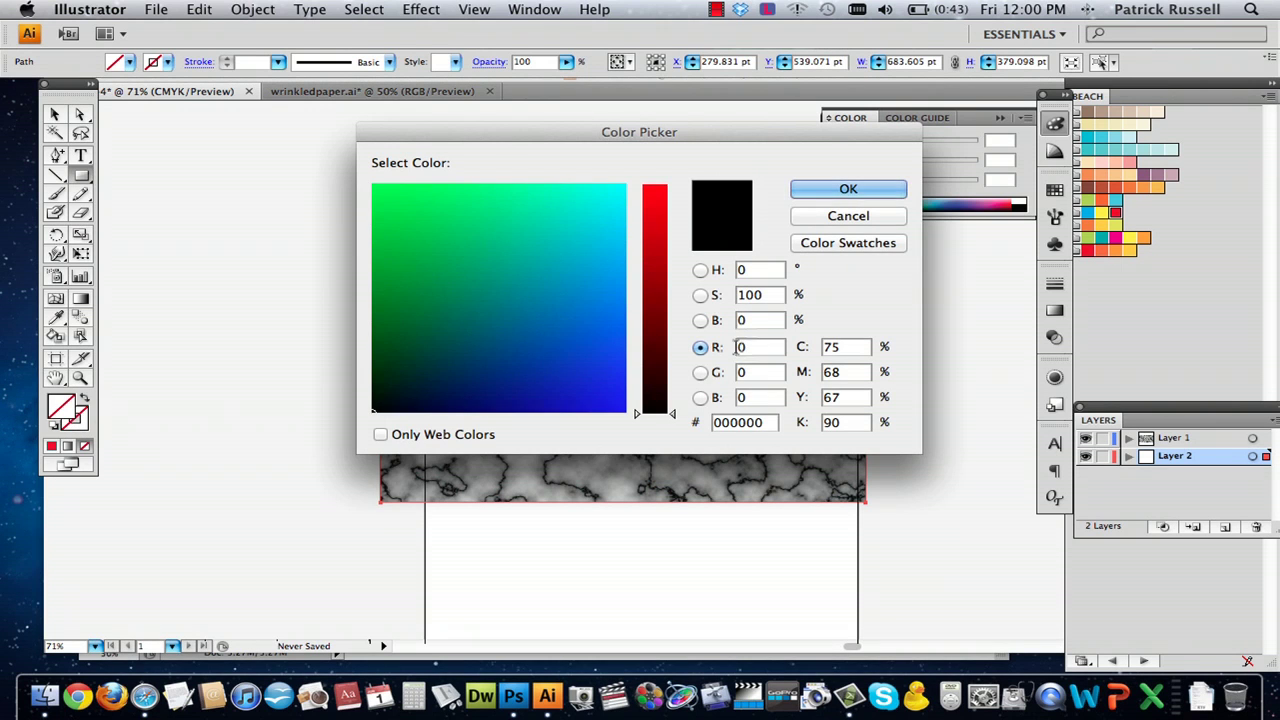
pyautogui.click(646, 206)
pyautogui.click(470, 254)
pyautogui.click(470, 237)
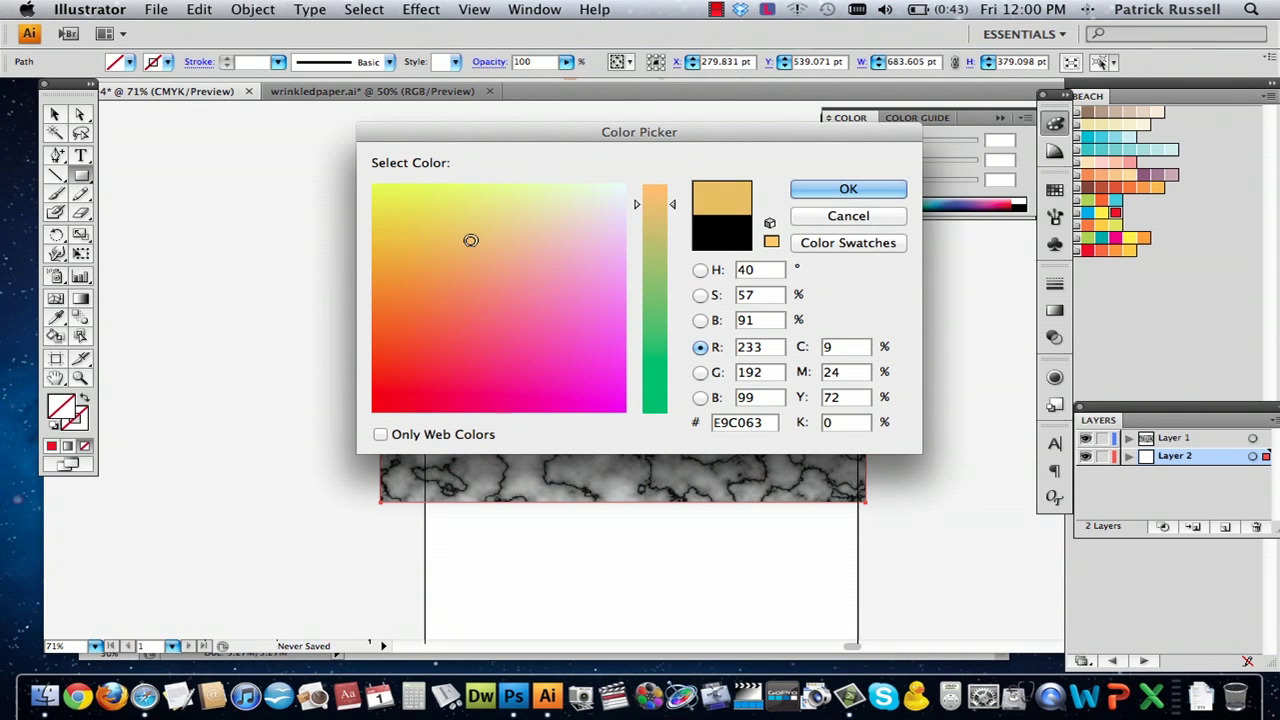
pyautogui.click(848, 189)
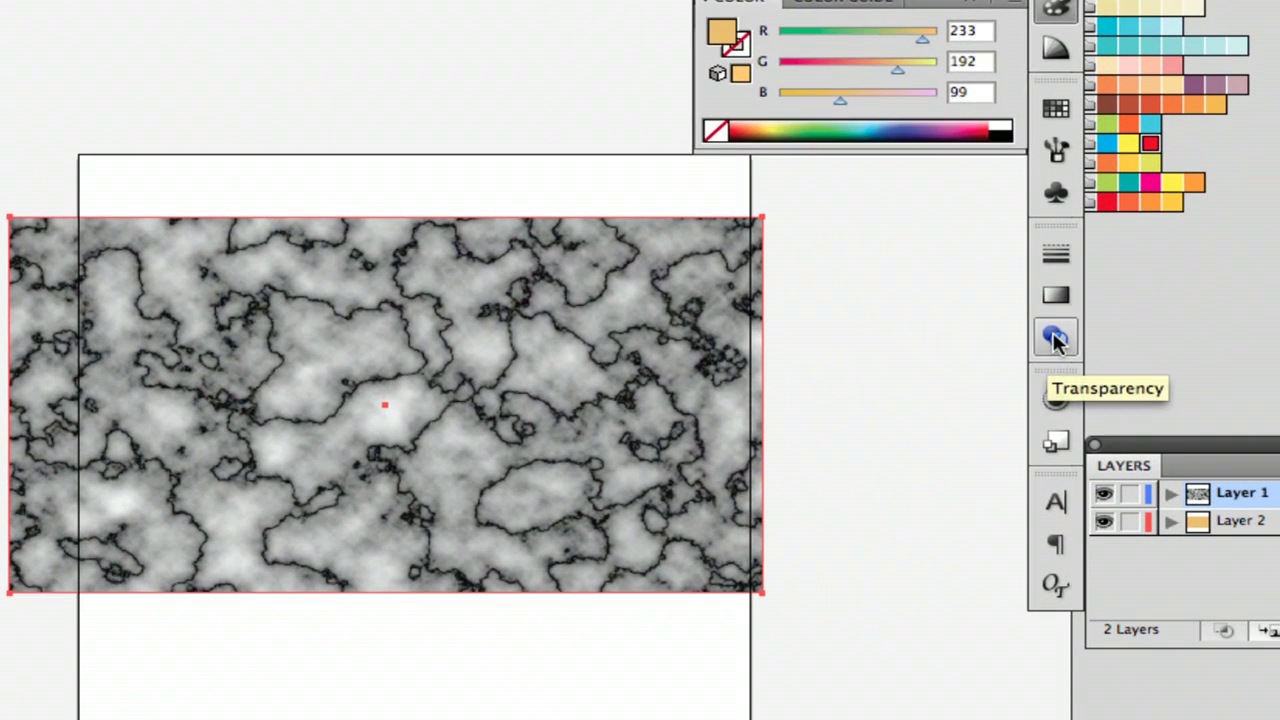
# Step: Set the tan rectangle's blend mode to Multiply and move Layer 2 above Layer 1
pyautogui.click(1056, 338)
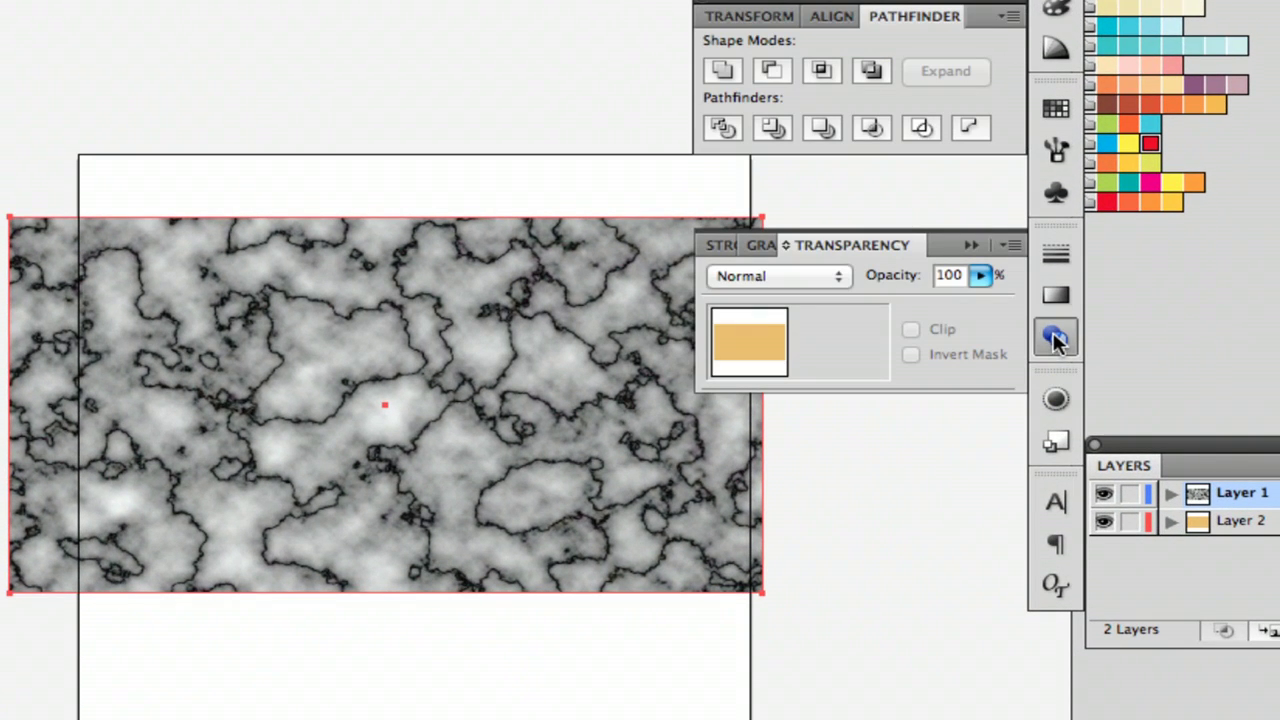
pyautogui.click(817, 277)
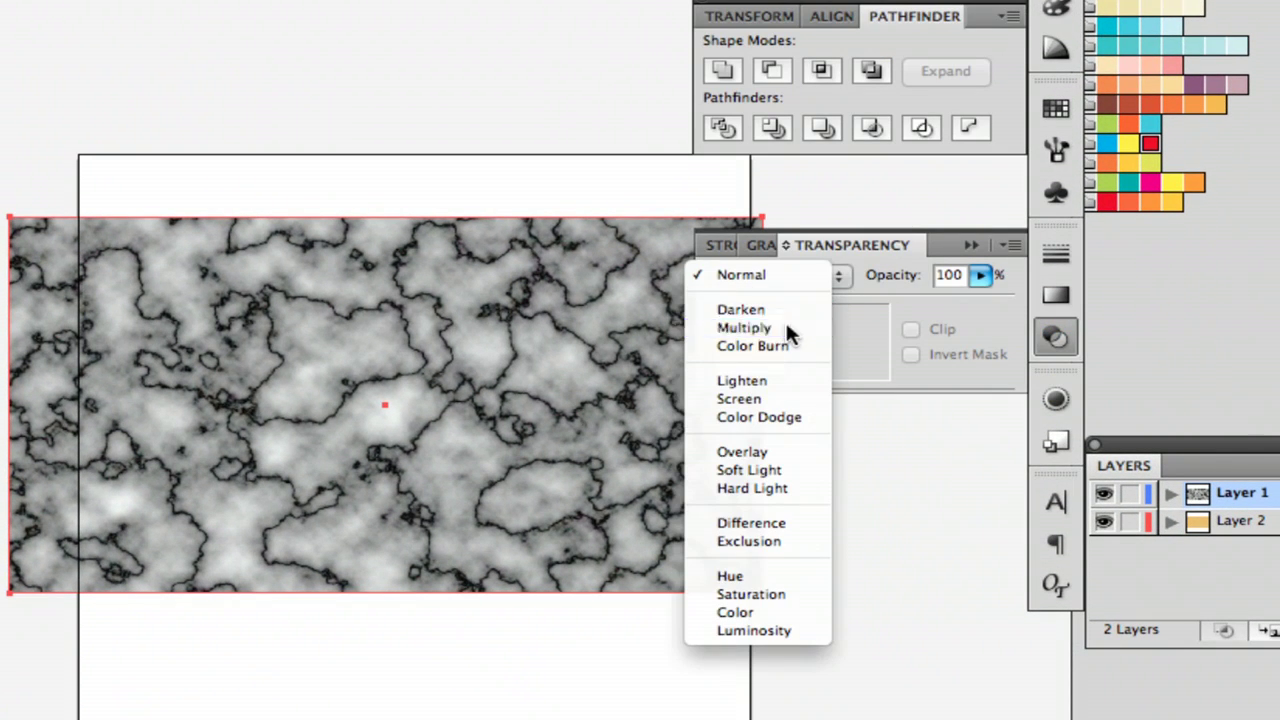
pyautogui.click(787, 326)
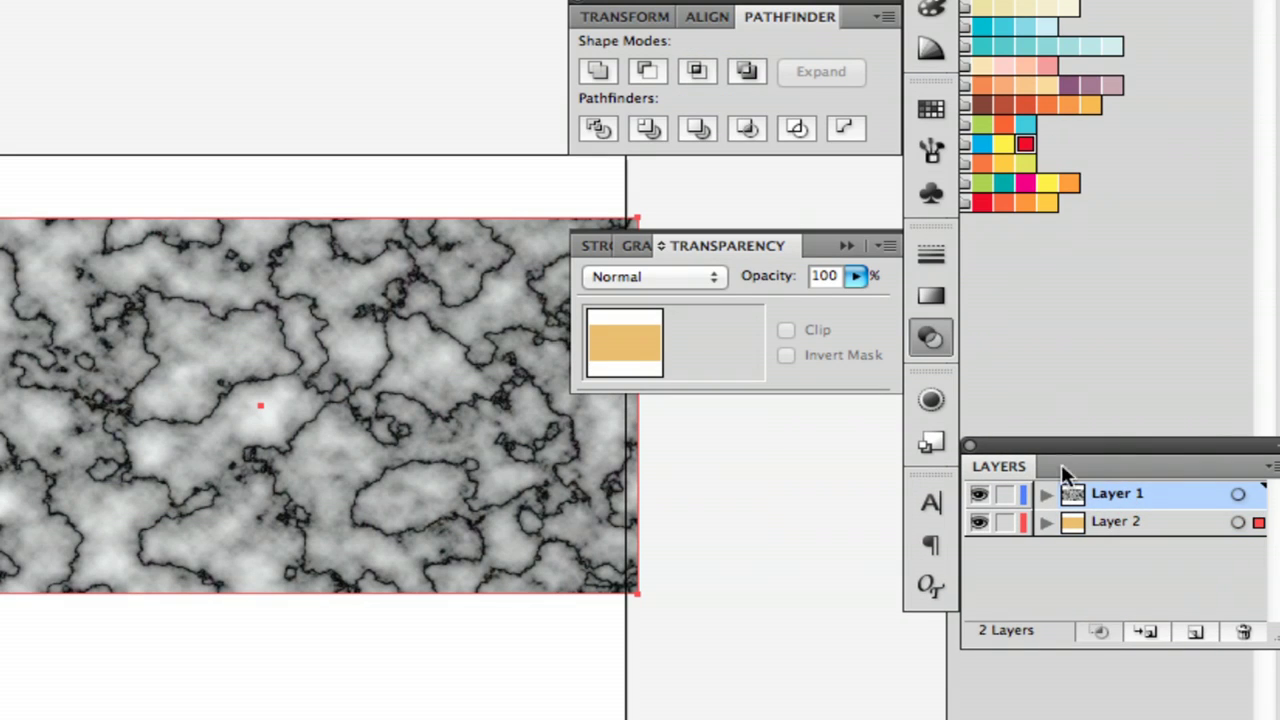
pyautogui.click(713, 277)
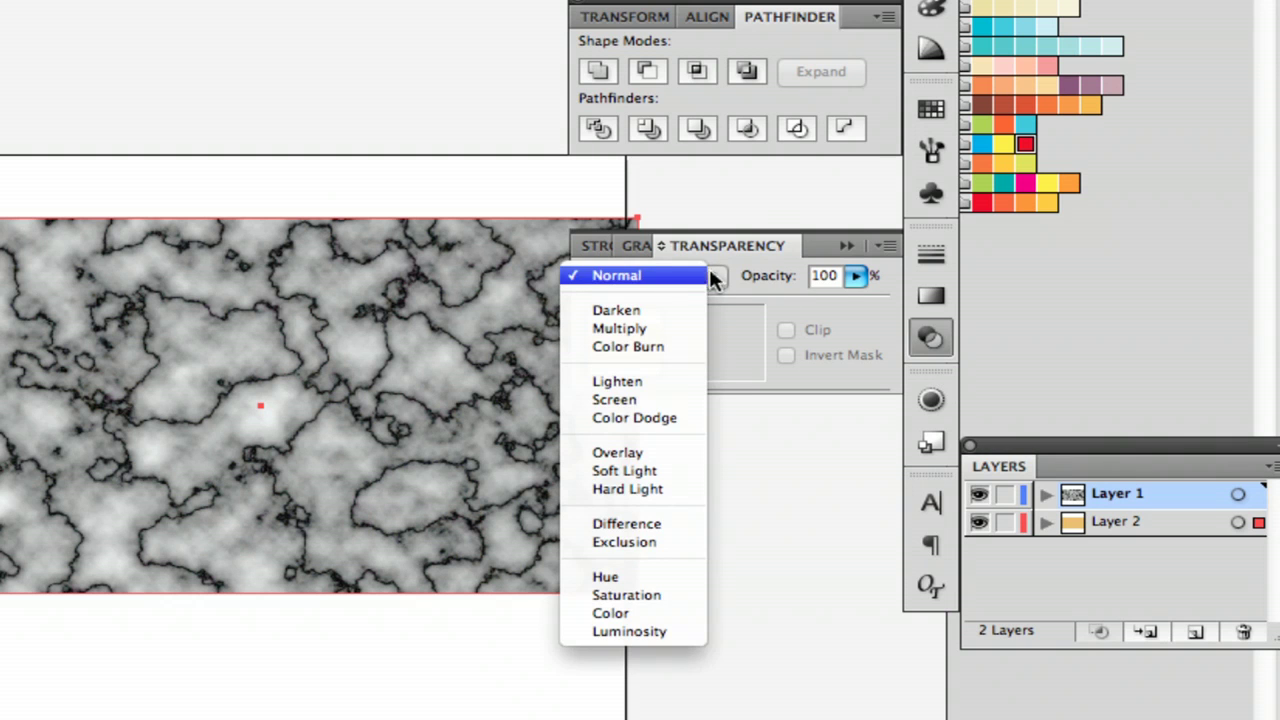
pyautogui.click(676, 329)
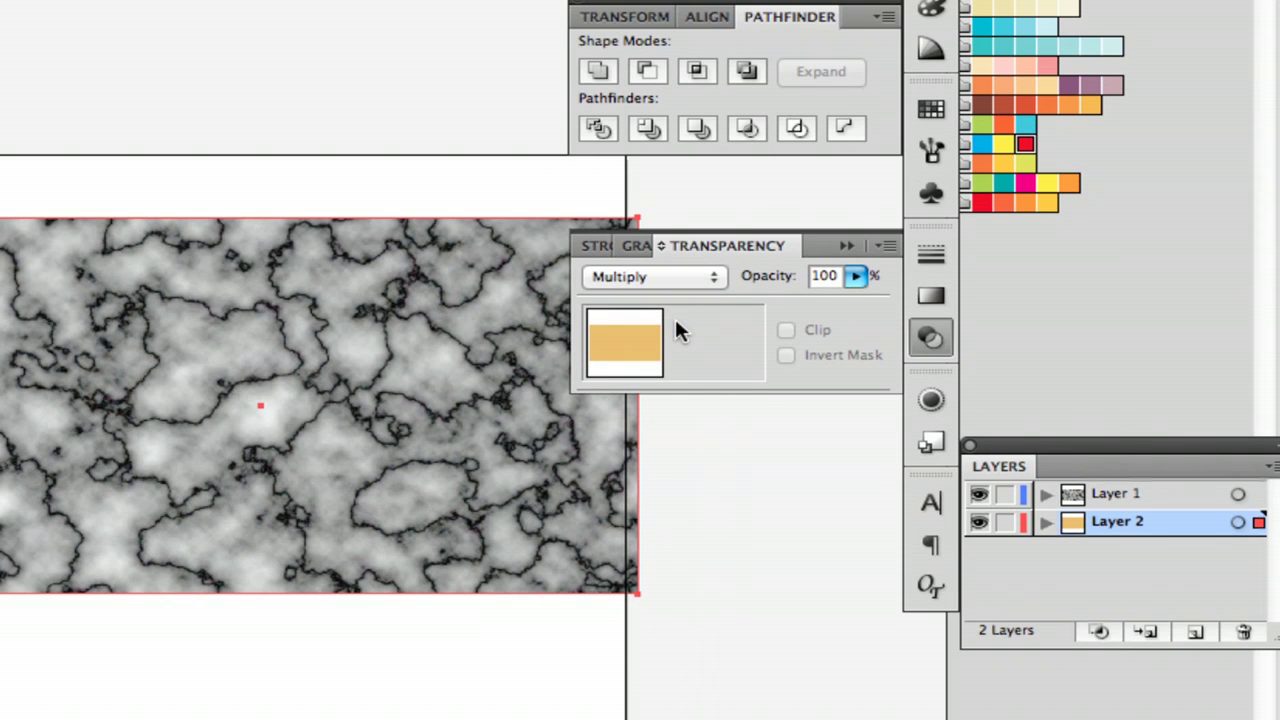
pyautogui.press('super+z')
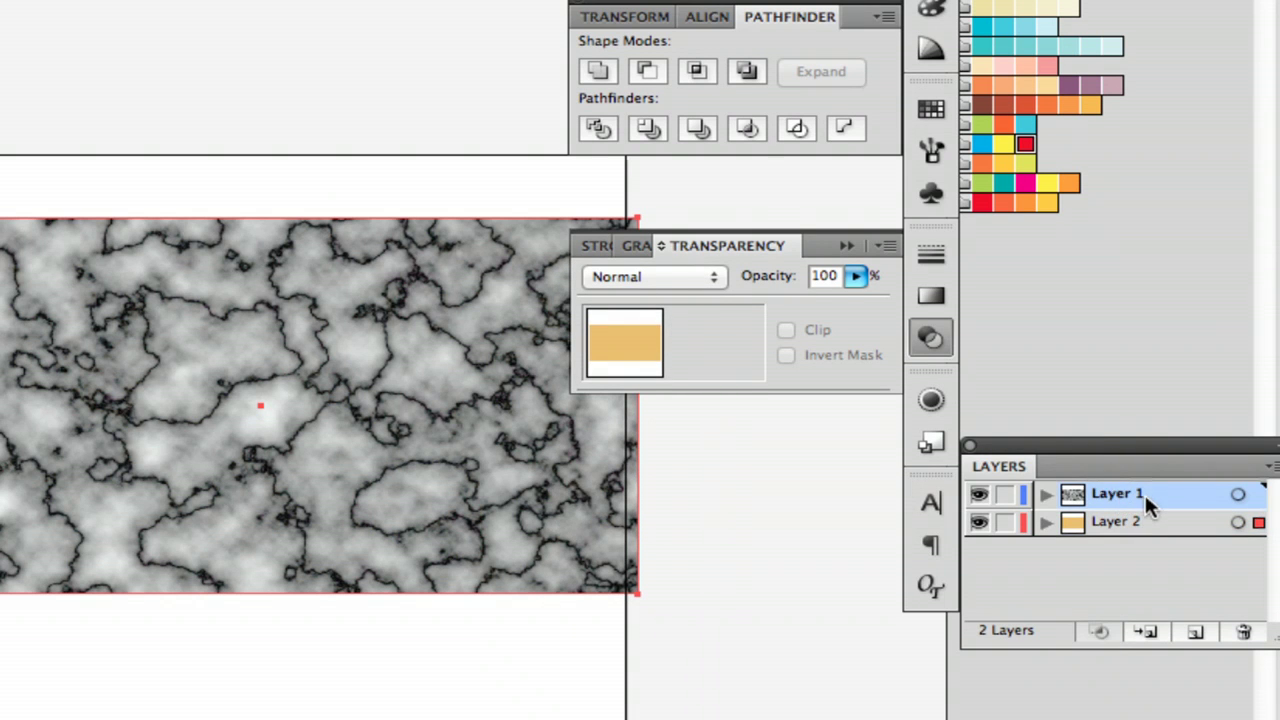
pyautogui.click(717, 269)
pyautogui.click(674, 330)
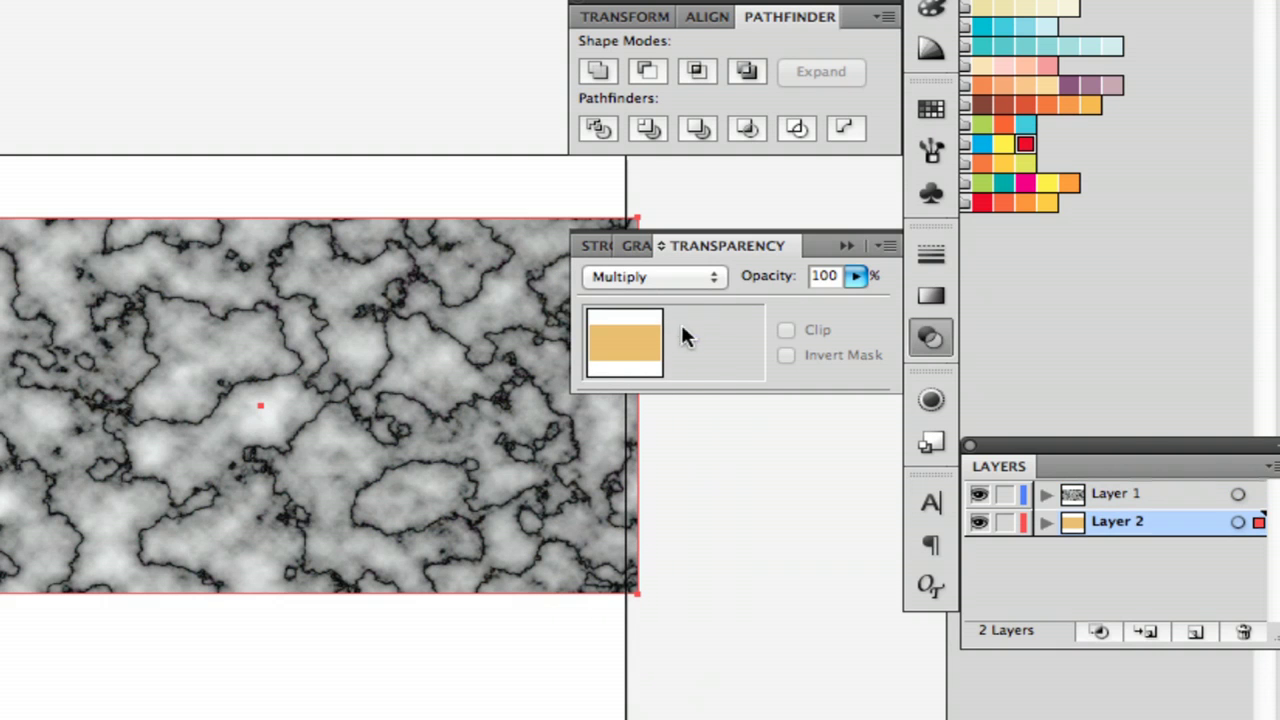
pyautogui.moveTo(1105, 521); pyautogui.dragTo(1109, 479)
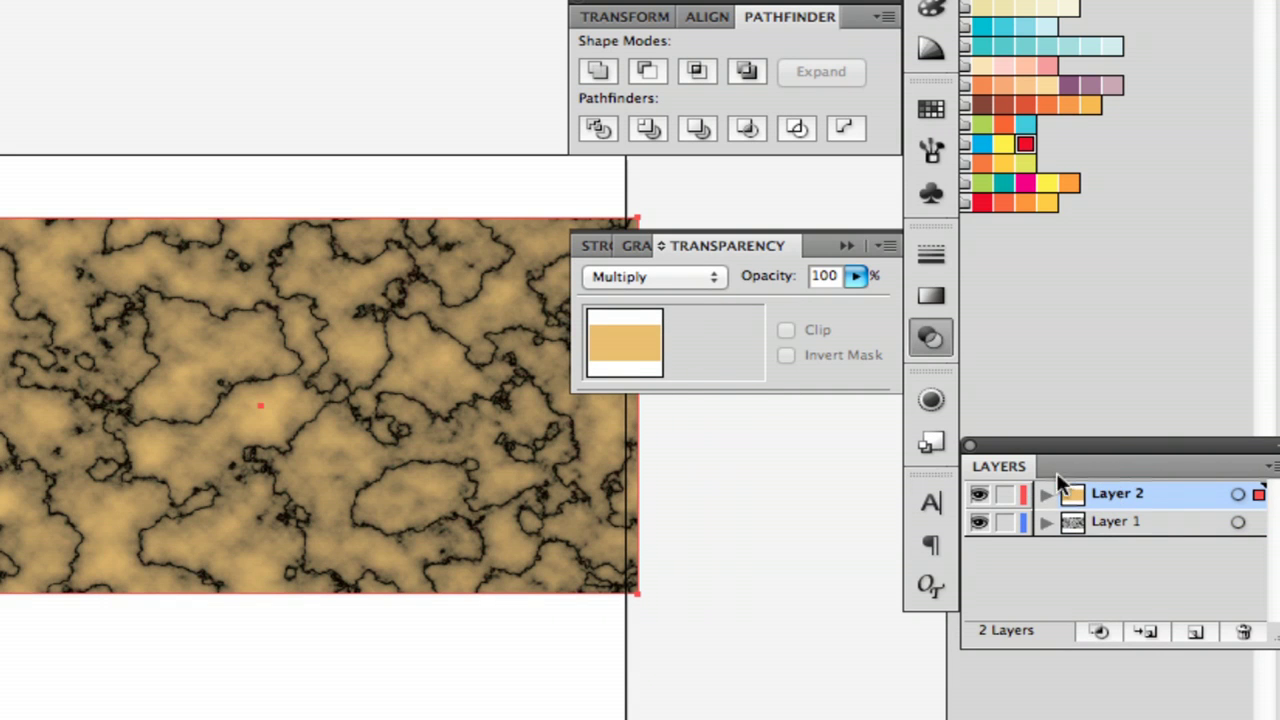